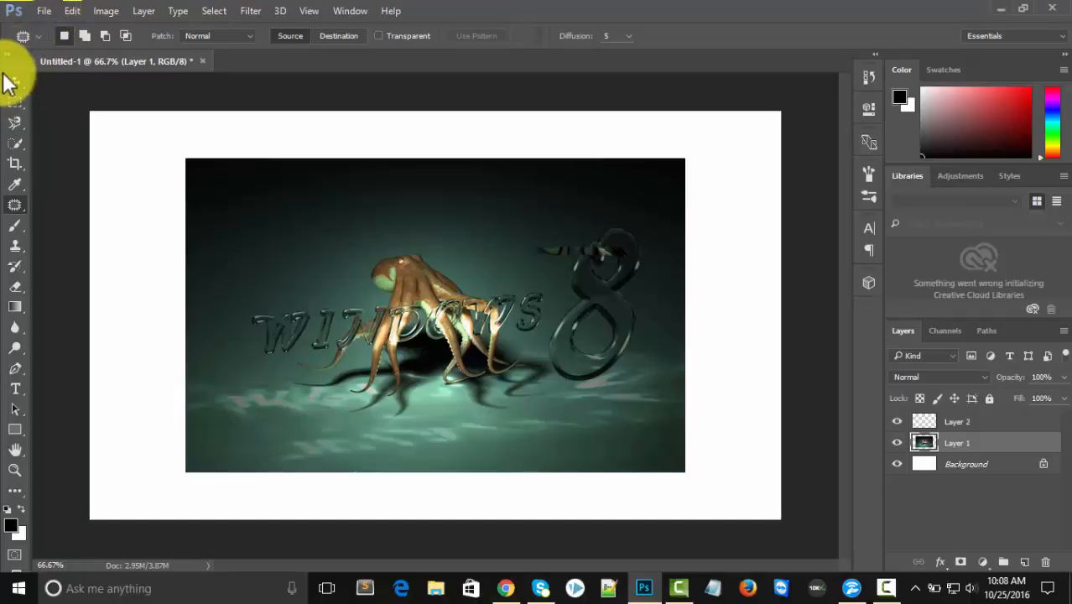
Switch to the browser to view the YouTube channel page and the IT INFORMER blog, and return to Photoshop
left_click(507, 588)
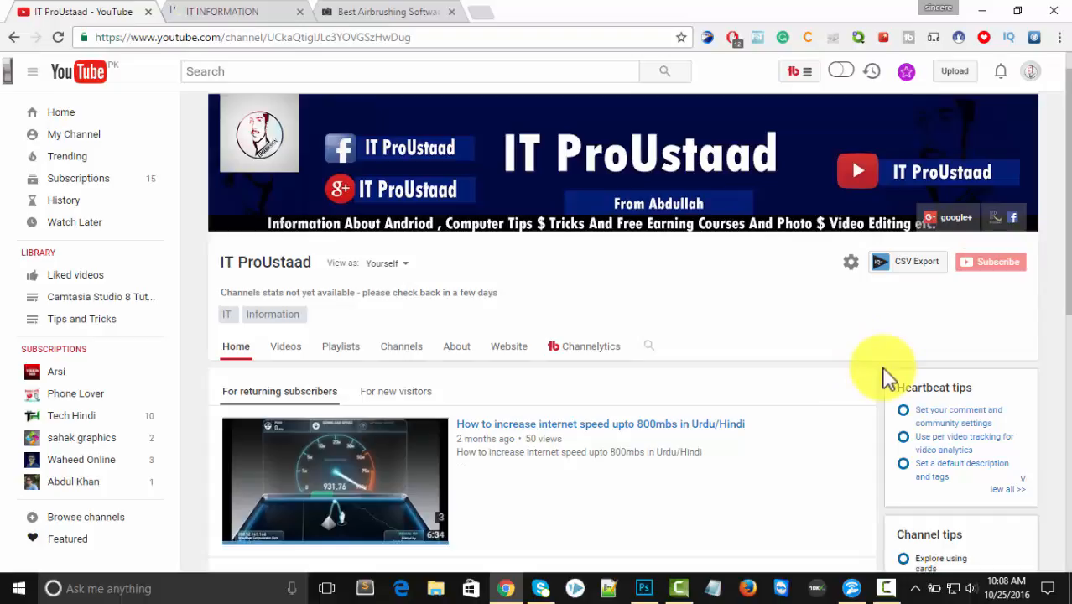
left_click(223, 11)
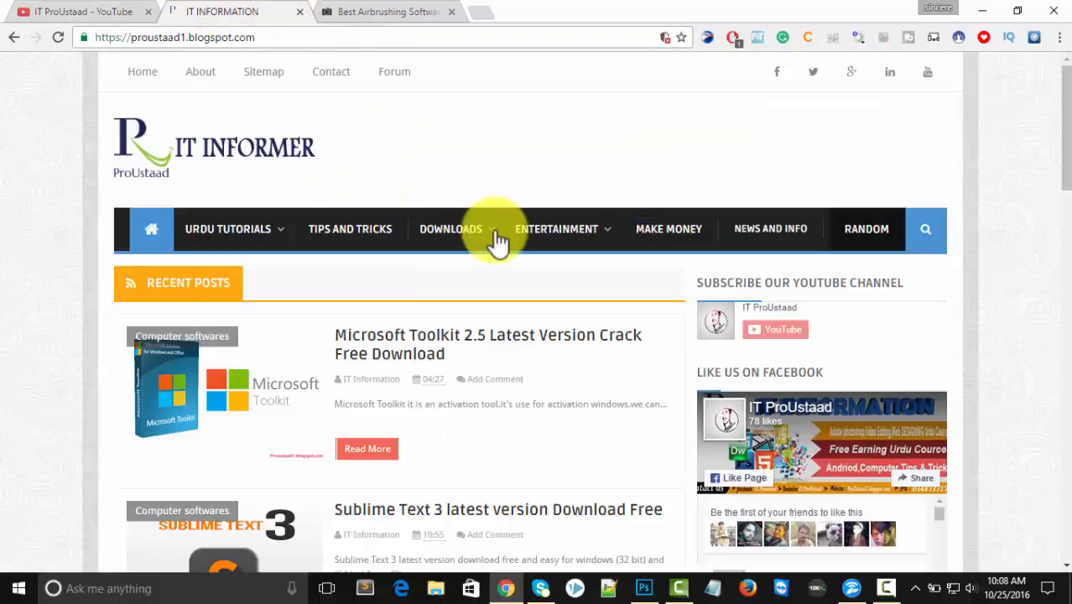
mouse_move(493, 233)
left_click(112, 10)
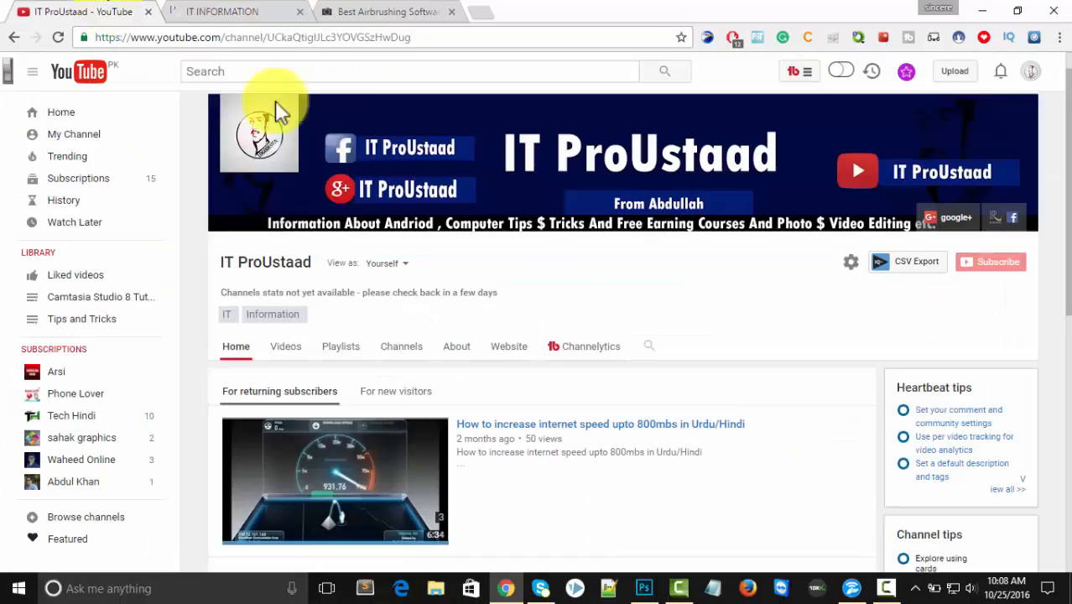
left_click(644, 588)
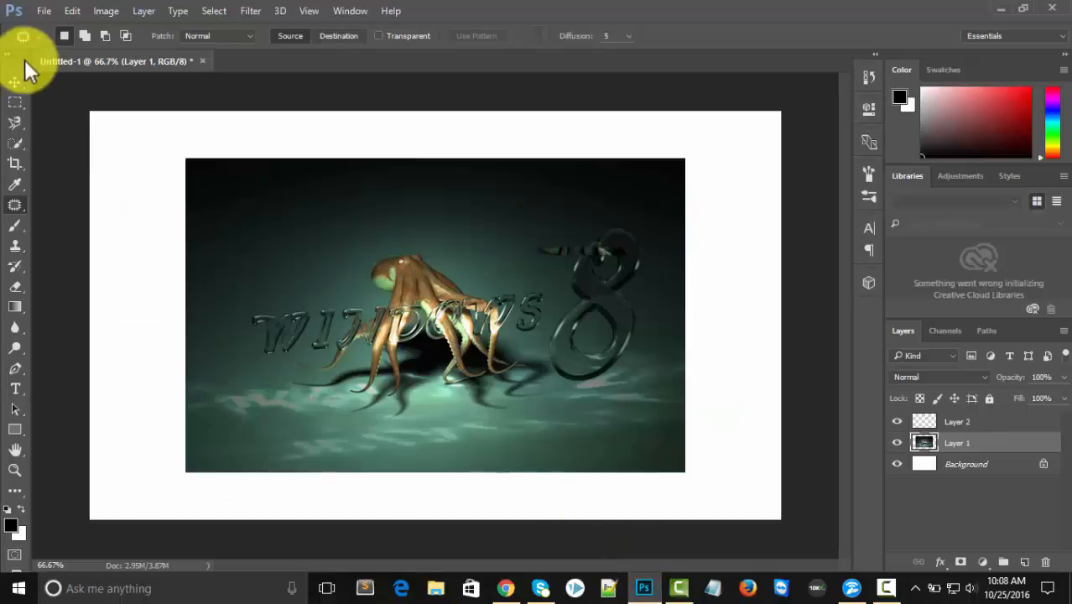
left_click(15, 118)
right_click(14, 123)
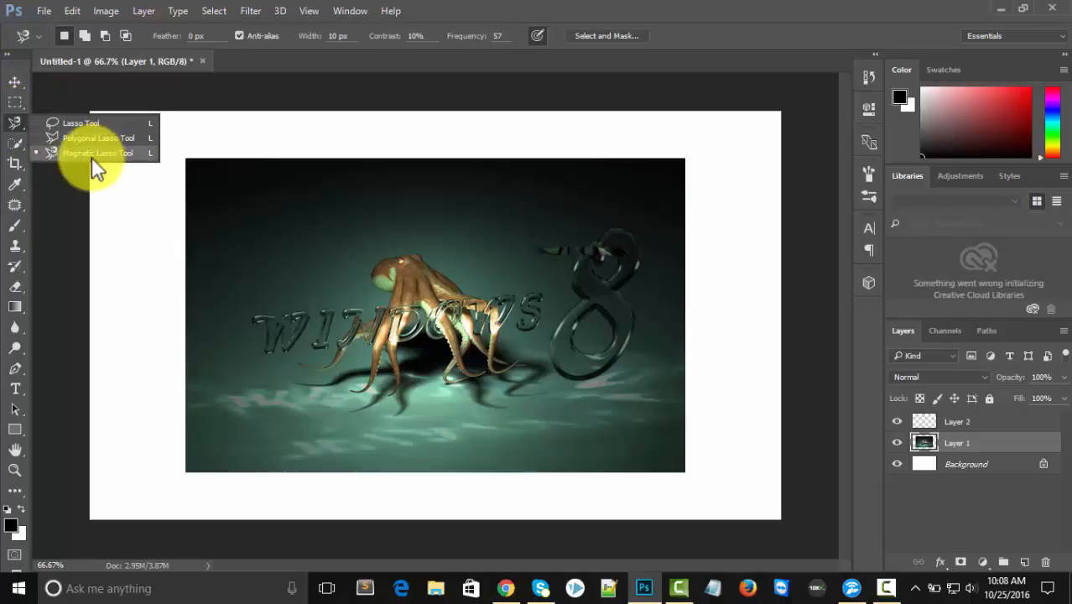
left_click(18, 130)
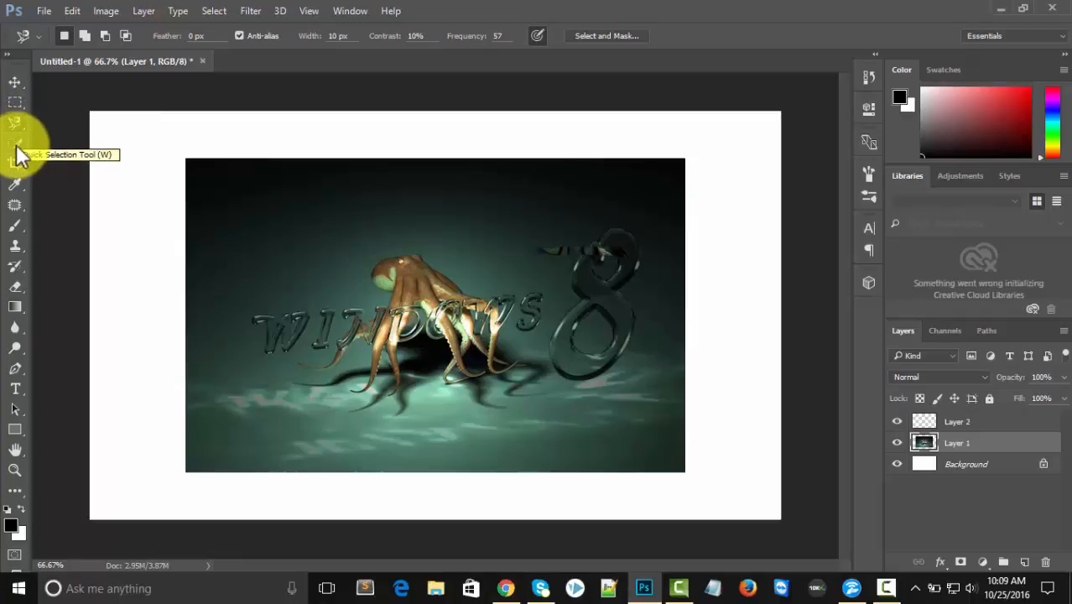
left_click(18, 147)
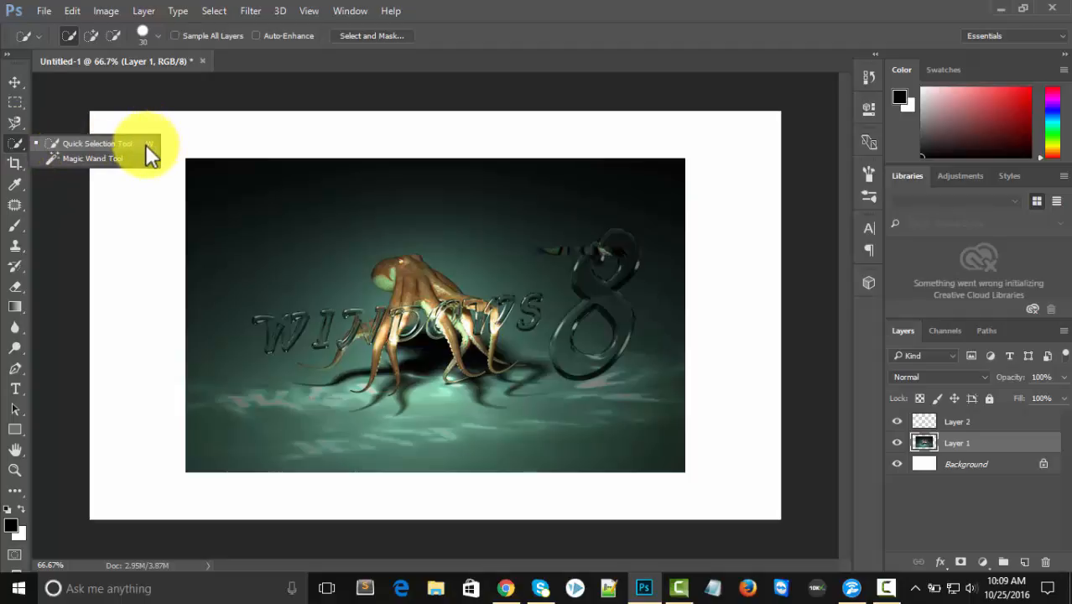
left_click(20, 151)
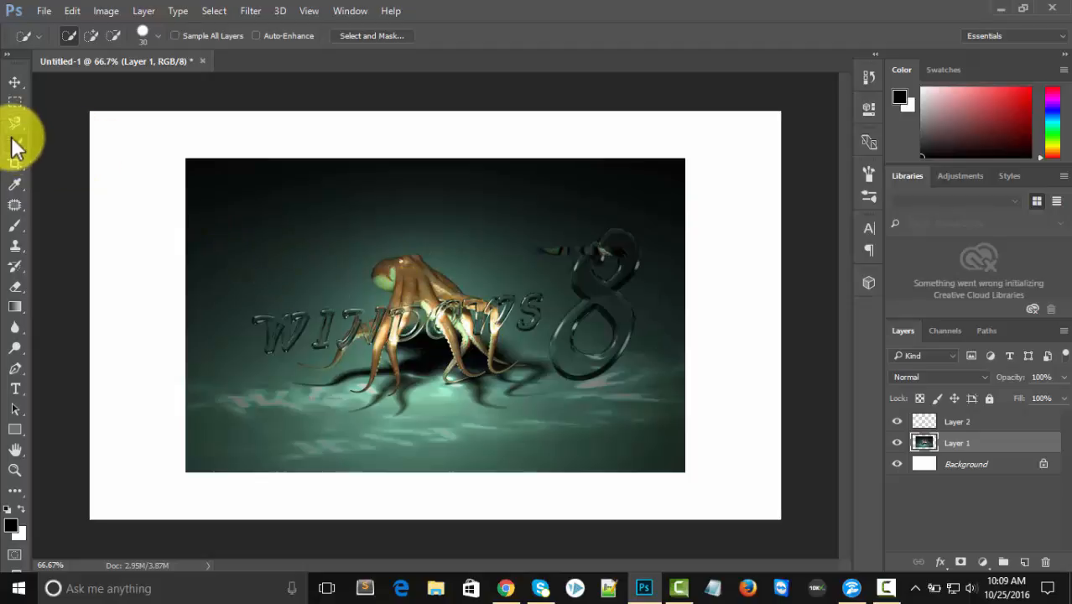
Try to select the octopus on Layer 1 with the Quick Selection tool, undoing stray additions and clearing the selection
right_click(14, 144)
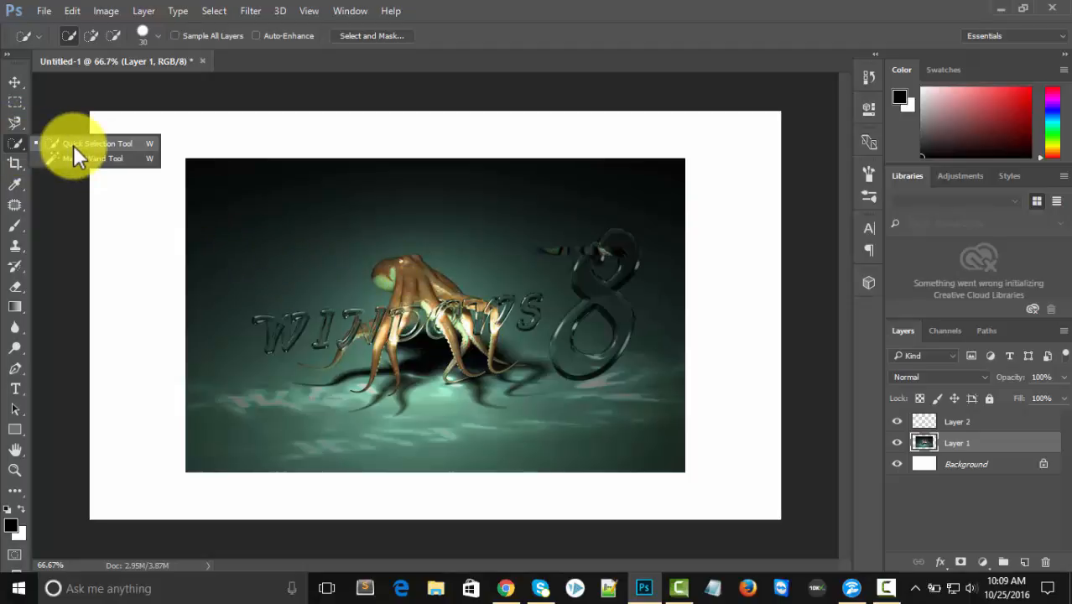
left_click(73, 144)
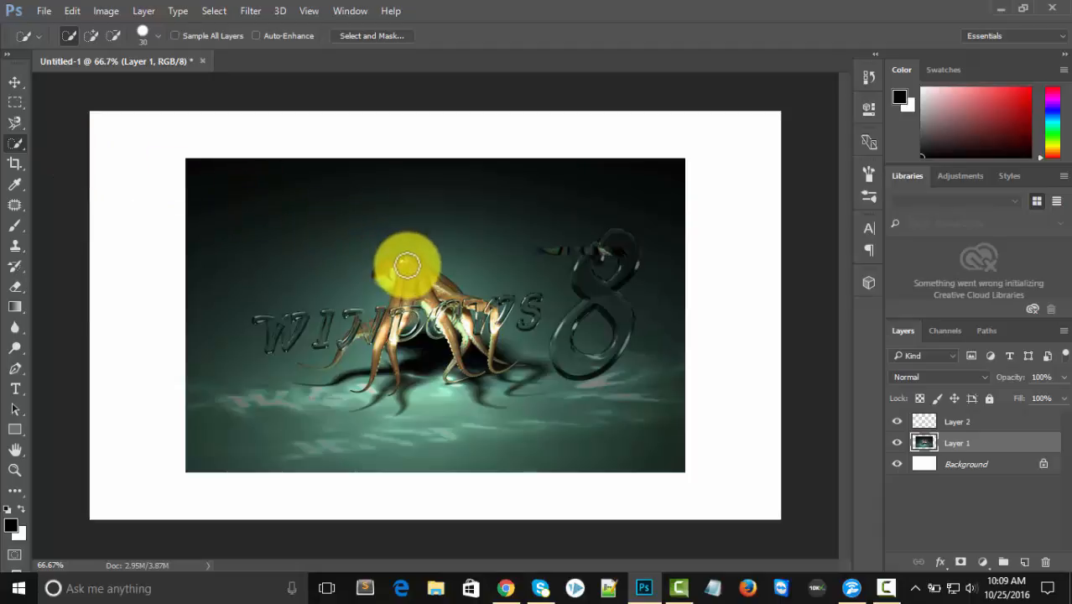
left_click(415, 272)
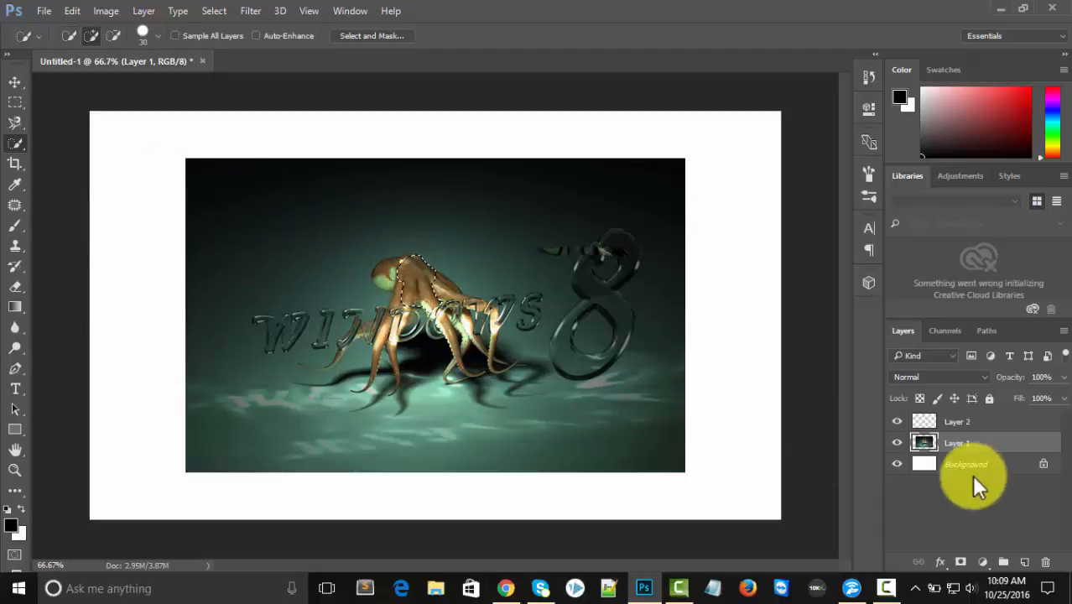
left_click(390, 323)
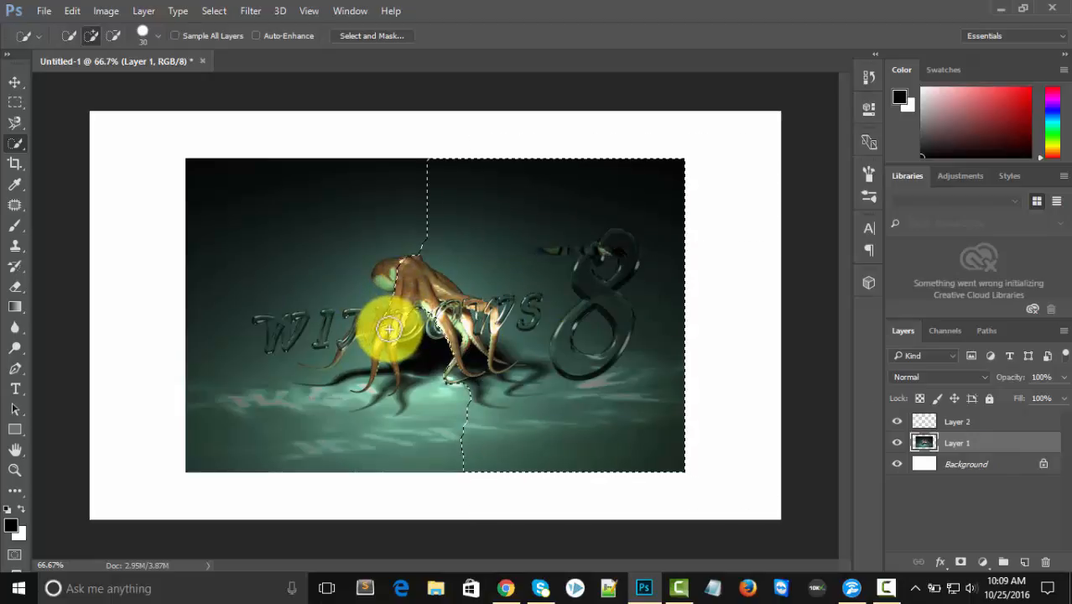
left_click(377, 362)
key("ctrl+z")
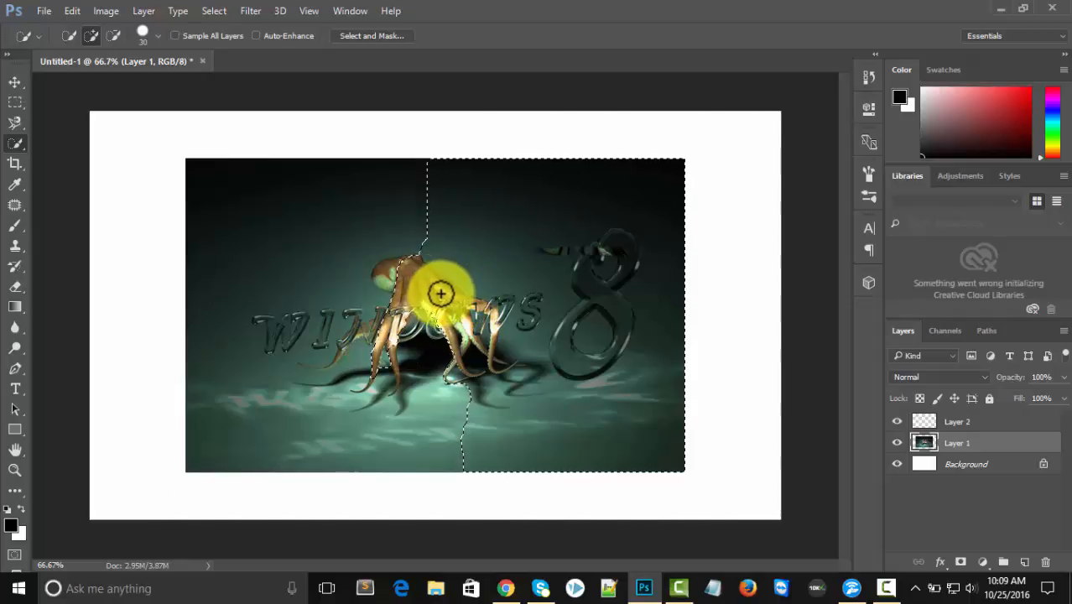
left_click(384, 270)
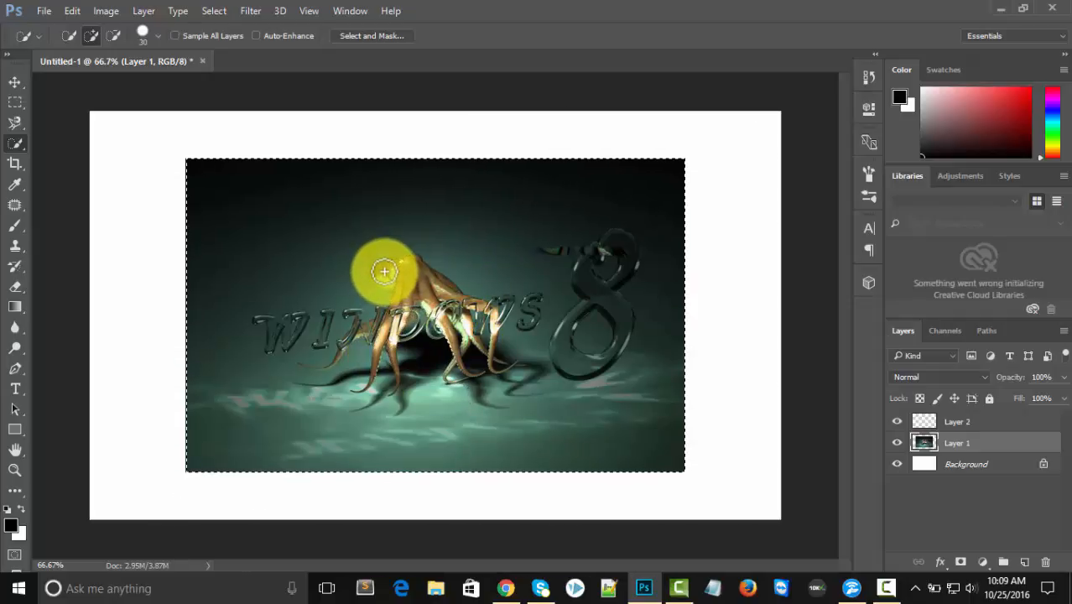
key("ctrl+z")
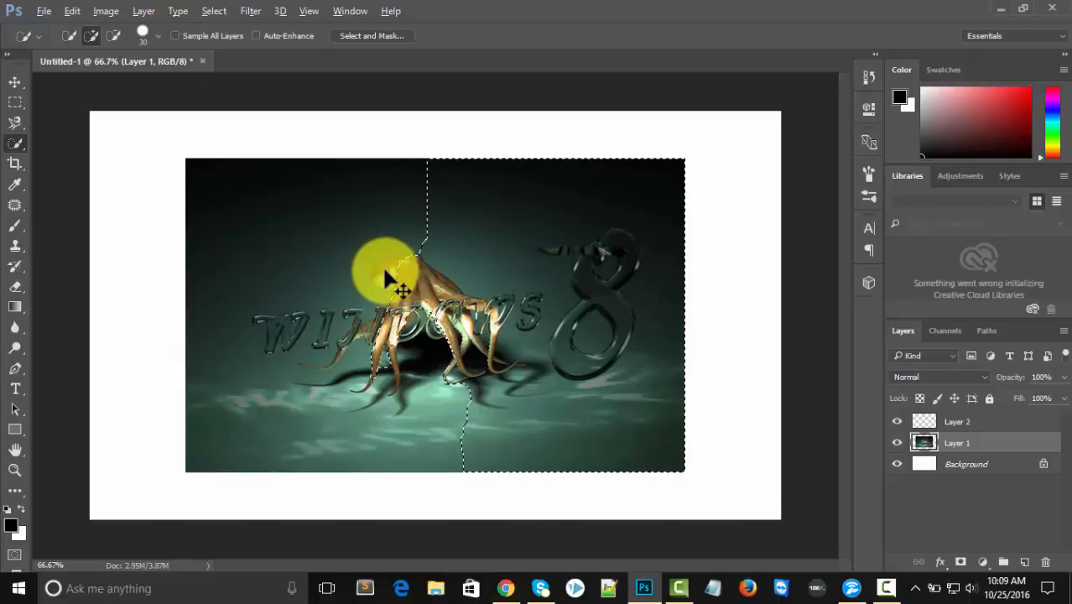
key("ctrl+d")
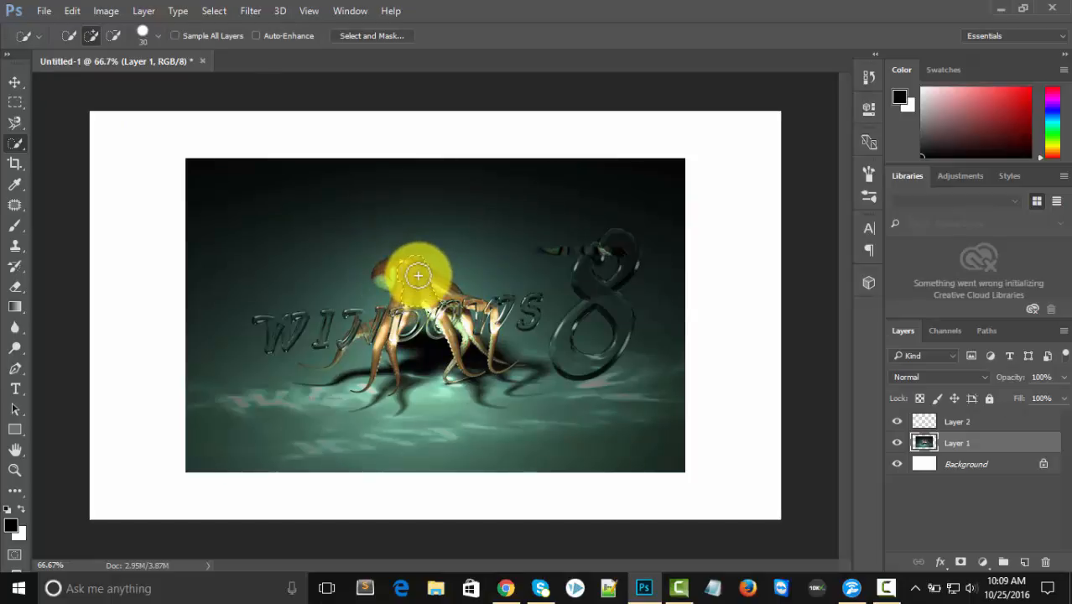
Quick-select the octopus's body and right-hand tentacles, subtracting the dark background to the right from the selection
left_click_drag(418, 275, 433, 281)
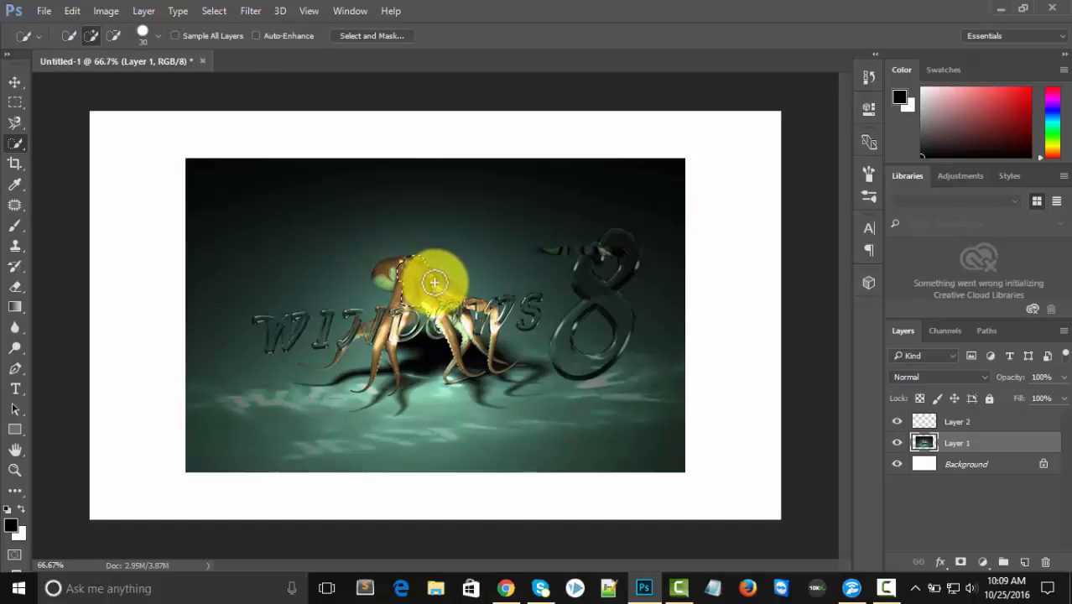
left_click(436, 284)
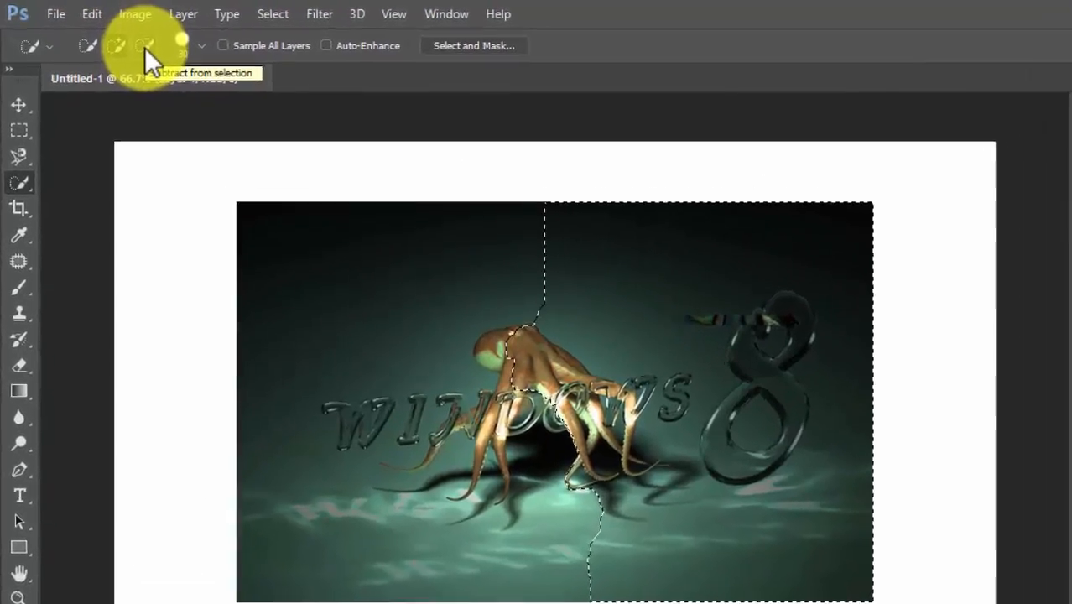
left_click(144, 46)
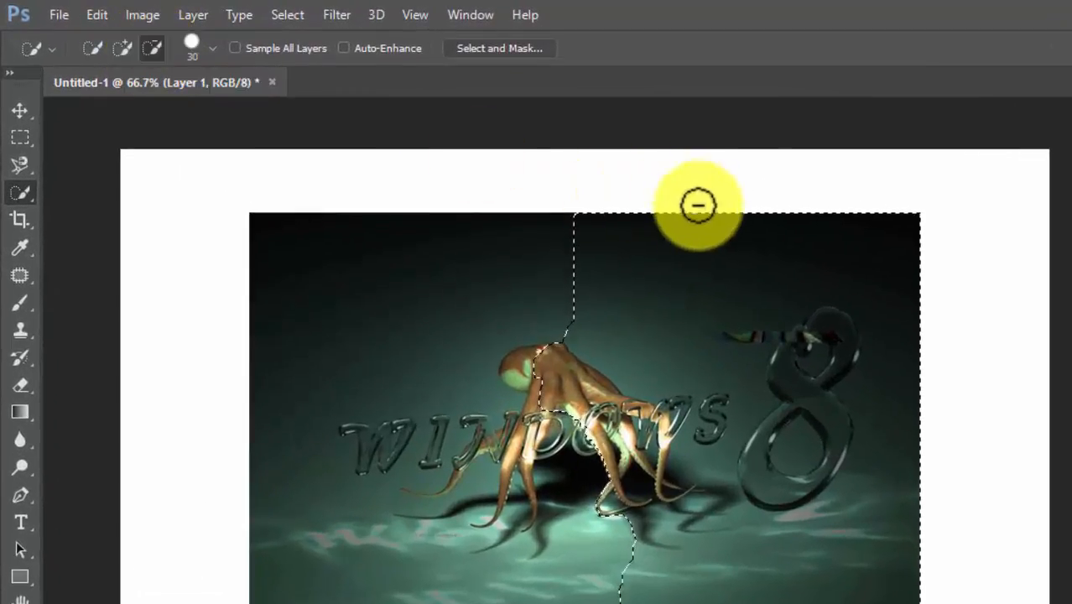
mouse_move(698, 205)
left_mouse_down()
mouse_move(737, 397)
mouse_move(736, 485)
mouse_move(697, 549)
mouse_move(696, 593)
mouse_move(602, 599)
mouse_move(637, 570)
mouse_move(622, 532)
mouse_move(638, 531)
mouse_move(672, 491)
mouse_move(677, 455)
left_mouse_up()
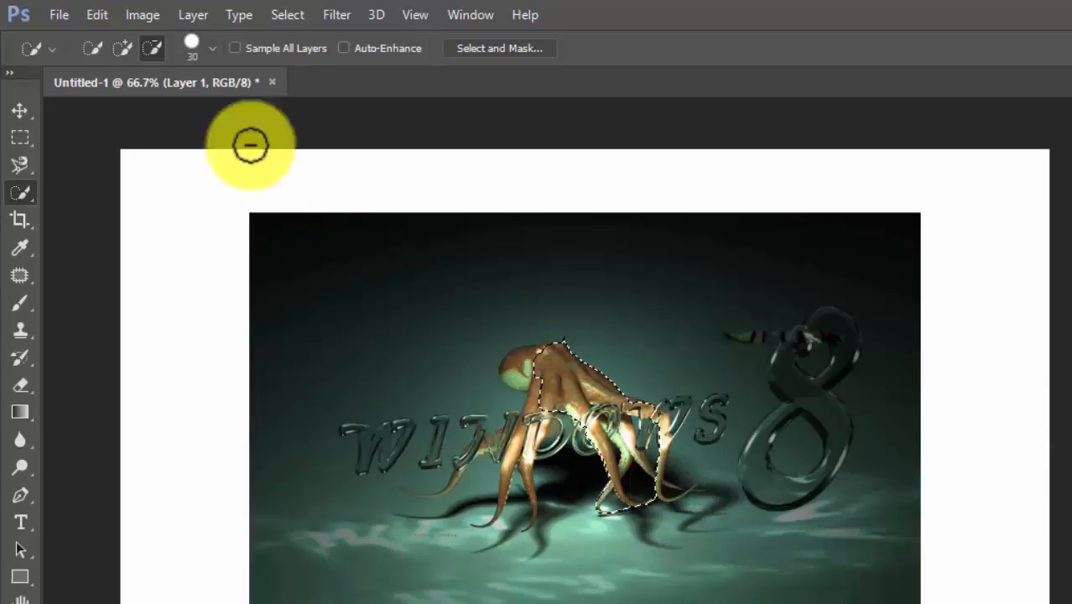
Add the octopus's head to the selection and copy the selected area to a new layer
left_click(124, 42)
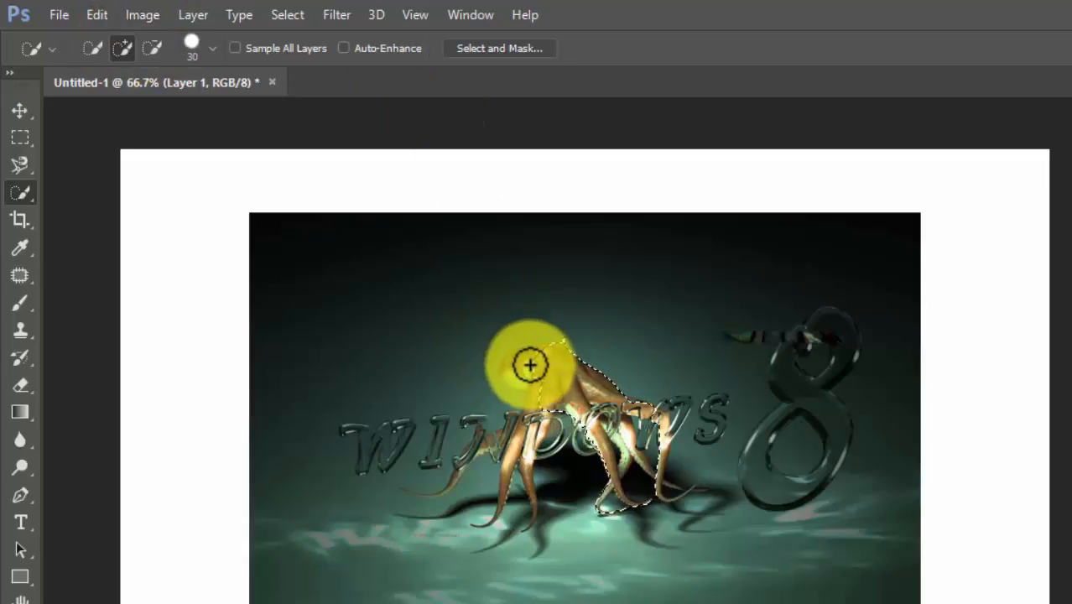
left_click_drag(516, 368, 519, 333)
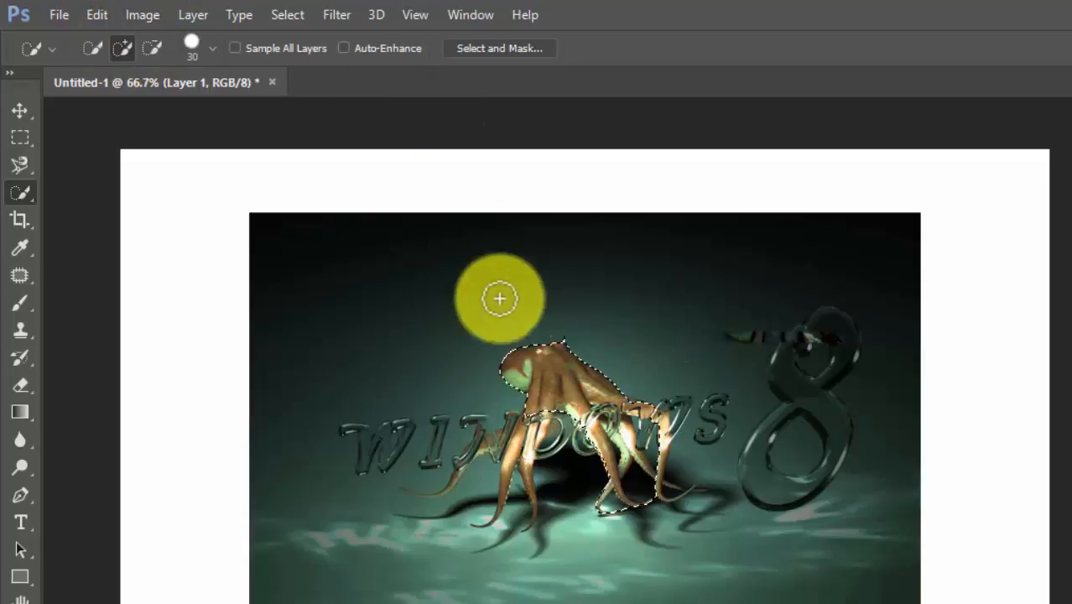
left_click(154, 48)
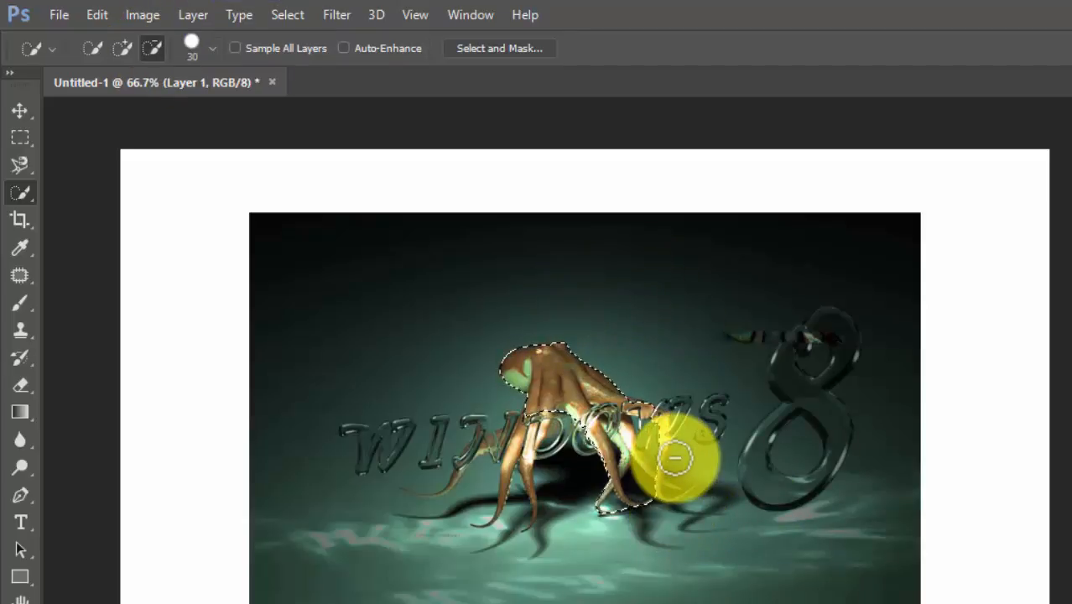
key("ctrl+j")
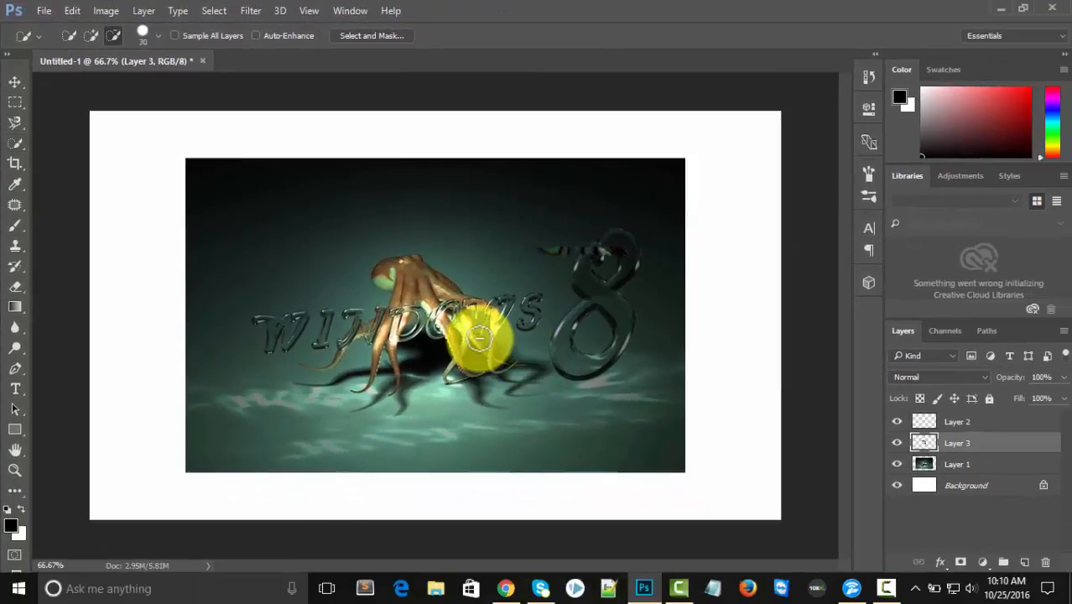
Move the copied octopus up and left, and undo back to before the layer was copied
key("v")
left_click_drag(479, 337, 298, 258)
key("ctrl+alt+z")
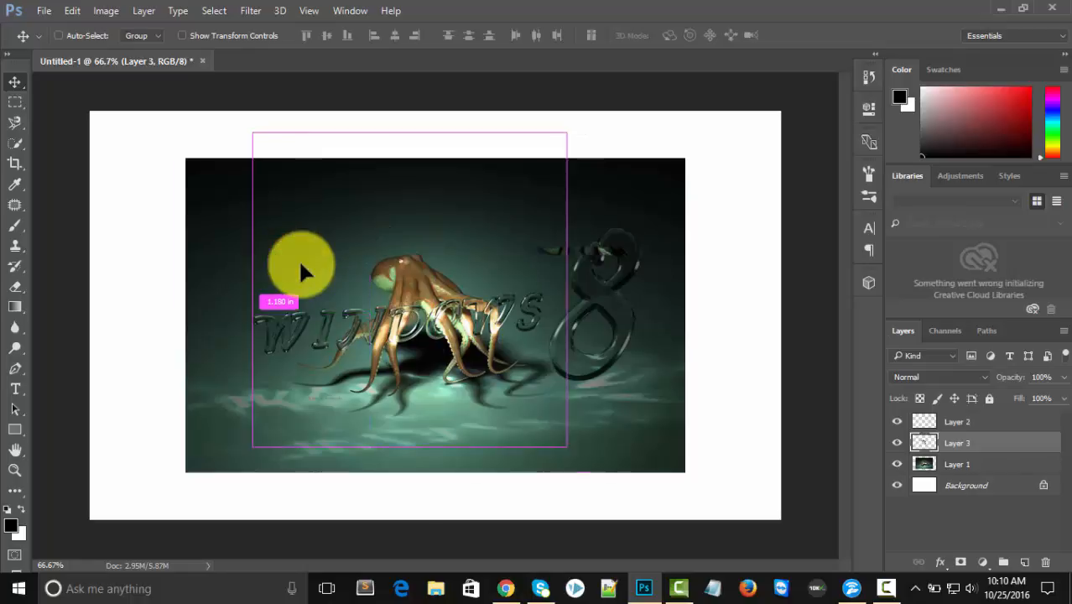
key("ctrl+alt+z")
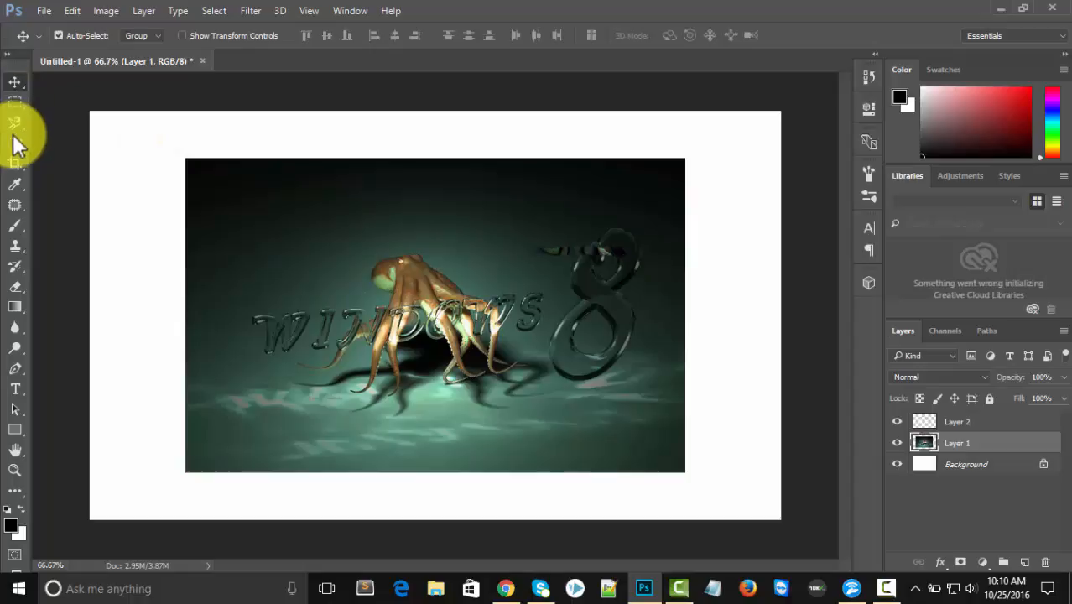
Select the white border around the picture with the Magic Wand, fill it with Content-Aware on the Background layer, and deselect
left_click_drag(18, 144, 102, 156)
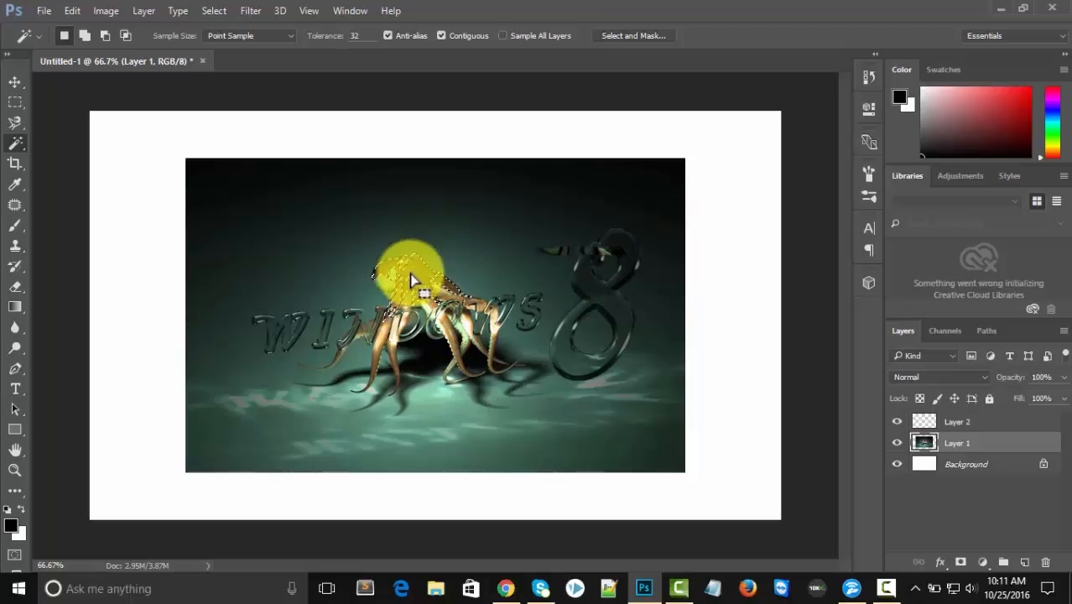
left_click(156, 200)
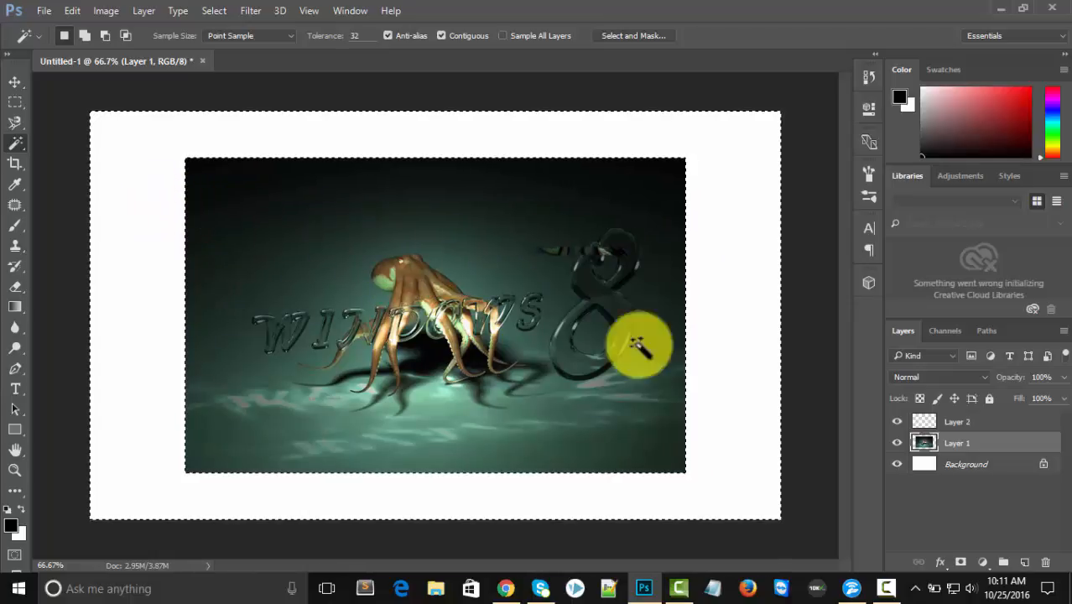
left_click(973, 466)
key("Delete")
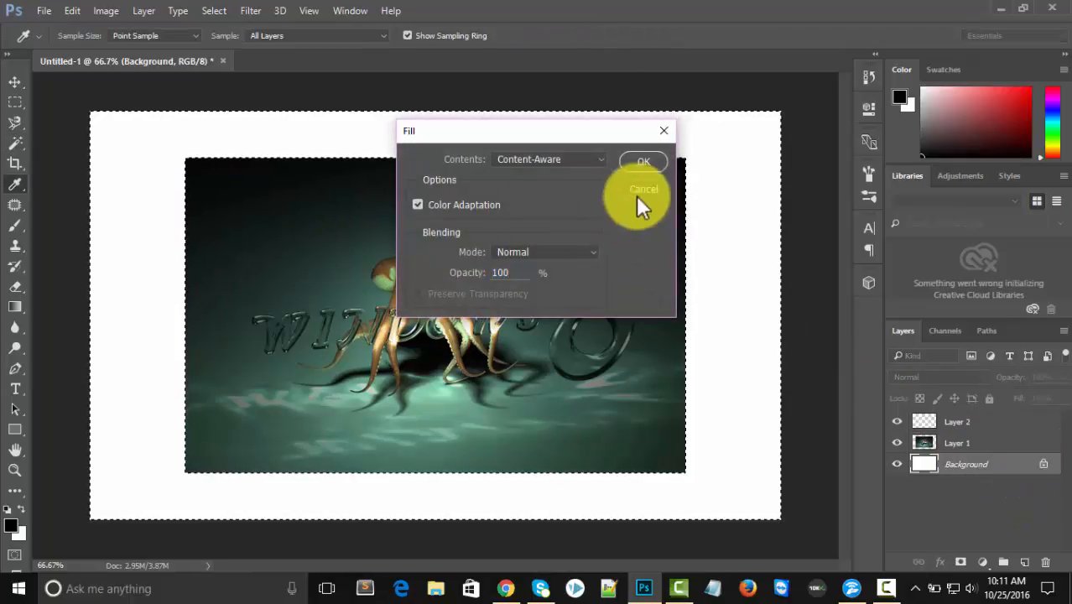
left_click(629, 162)
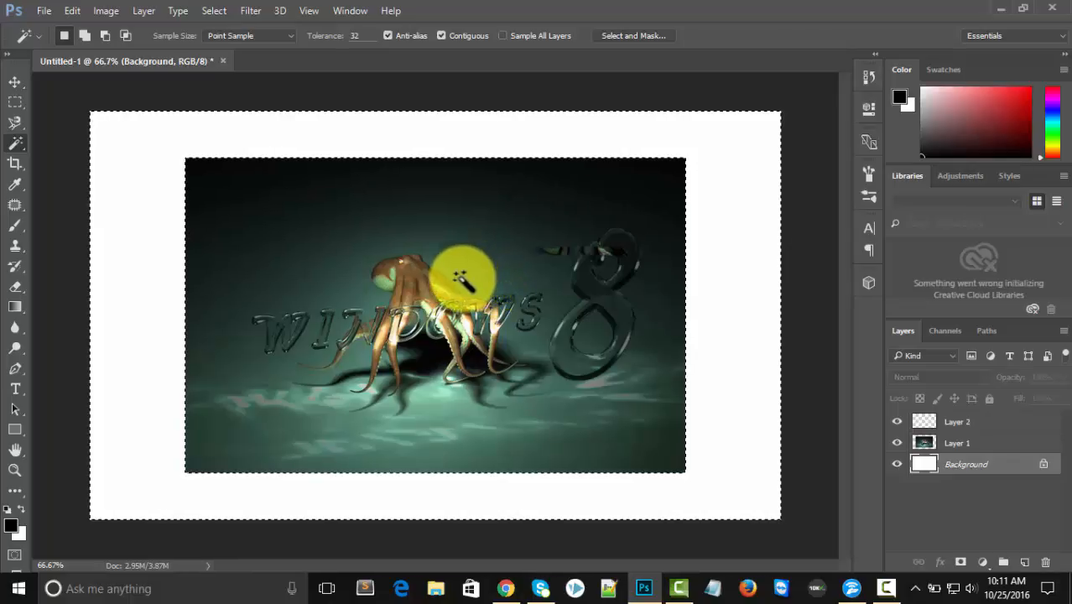
key("v")
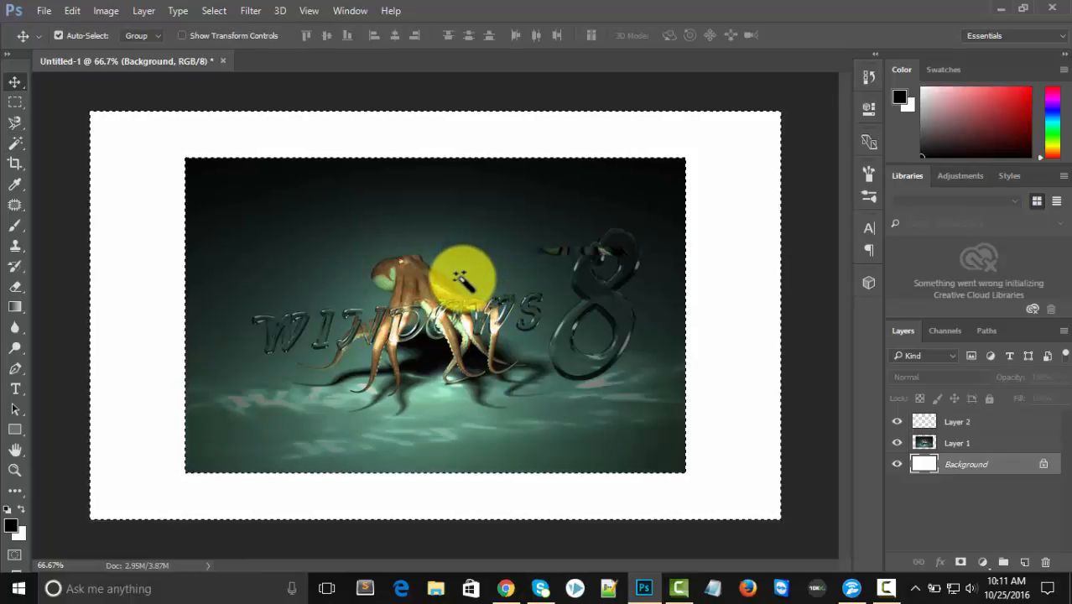
key("ctrl+d")
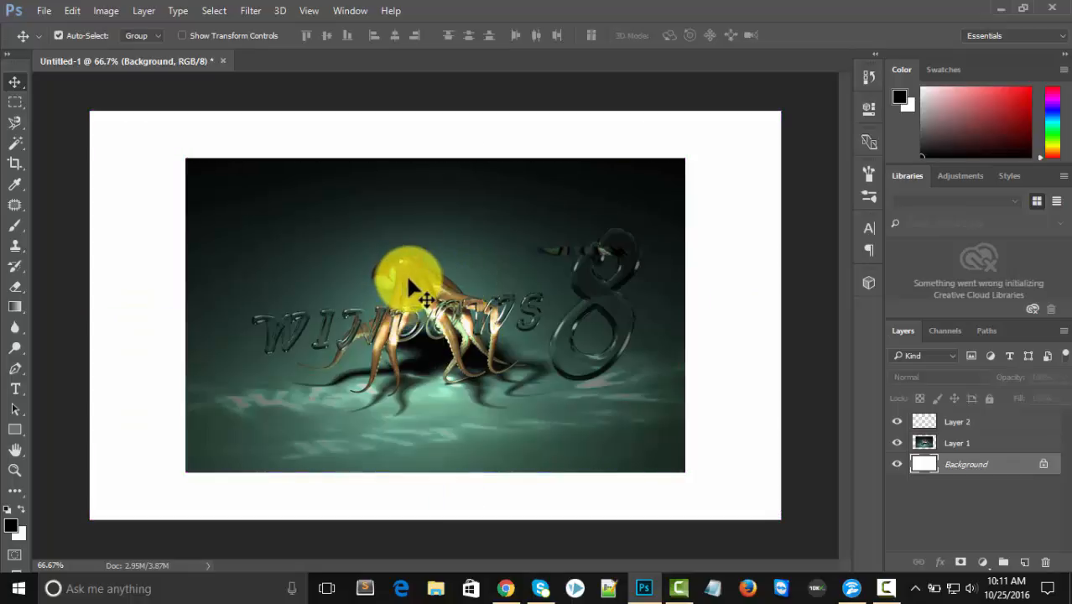
Try to select the octopus with the Magic Wand while the Background layer is active
key("w")
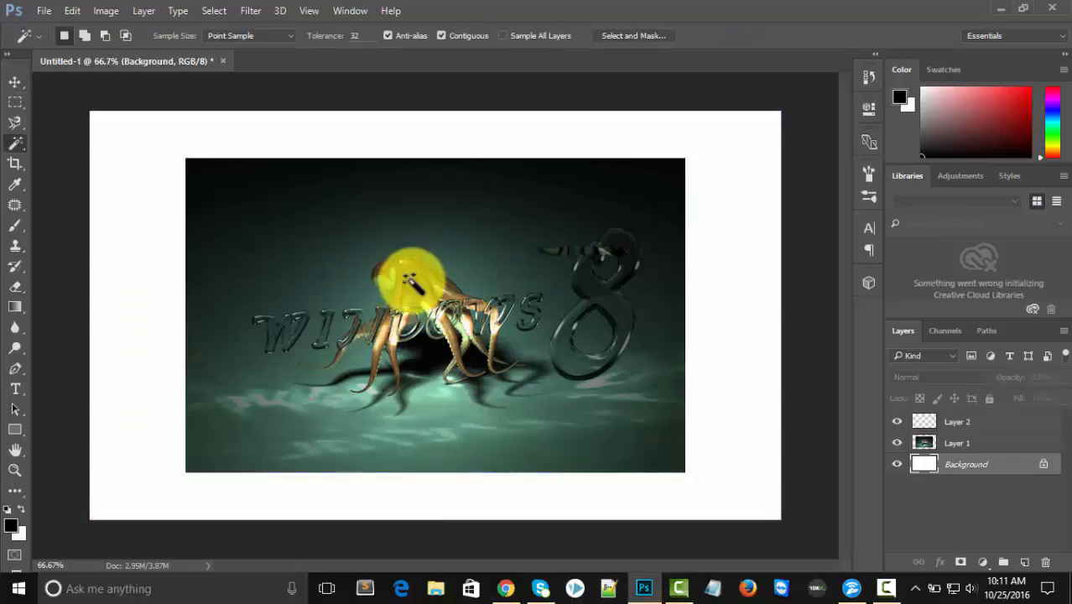
left_click(414, 282)
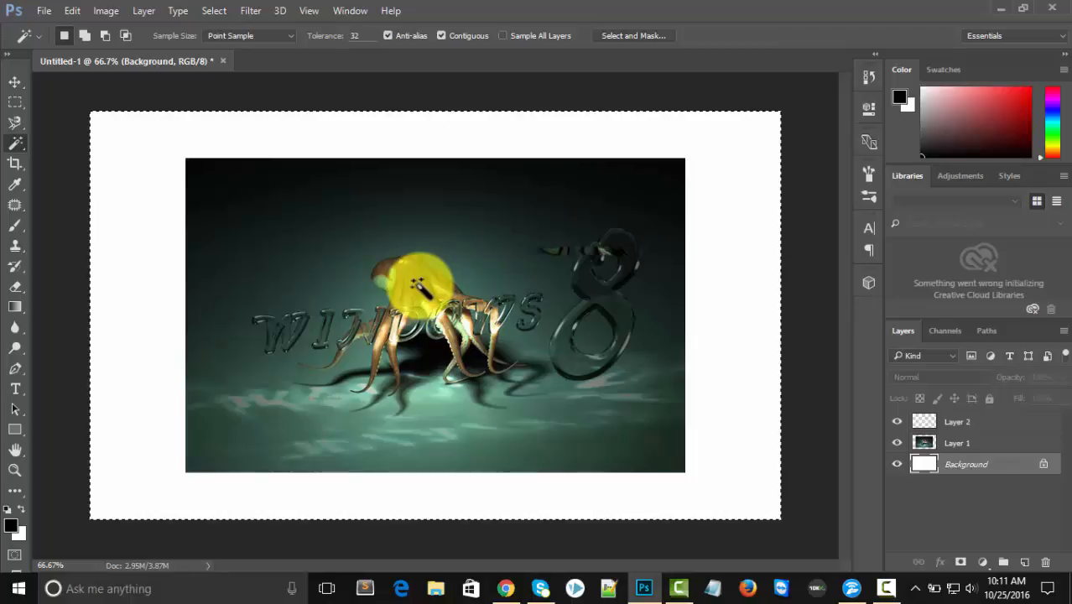
right_click(16, 144)
left_click(97, 166)
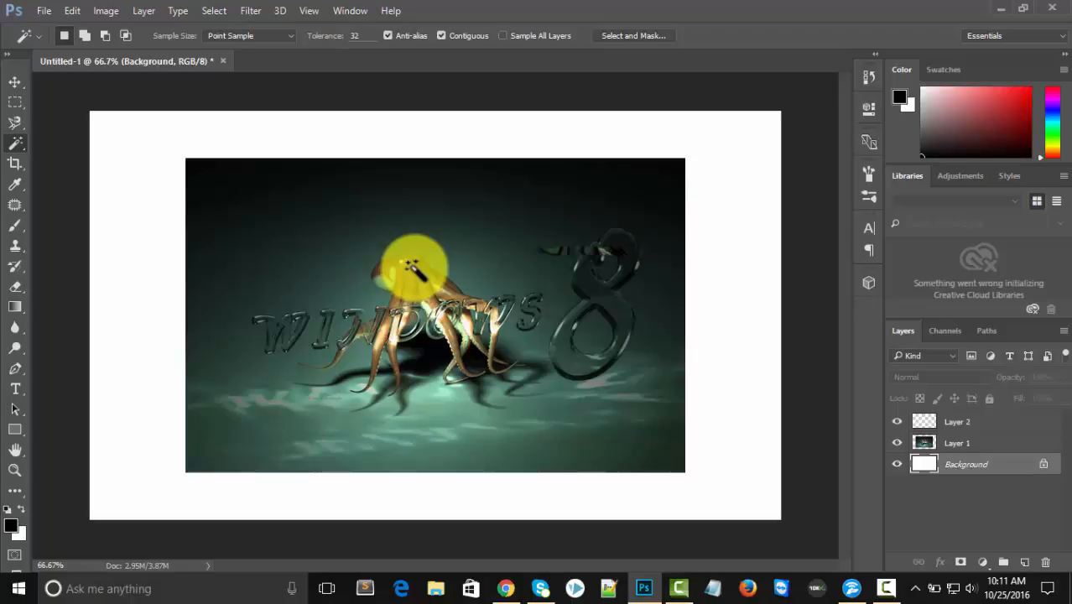
Delete Layer 2 and keep Layer 1 as the active layer
right_click(23, 144)
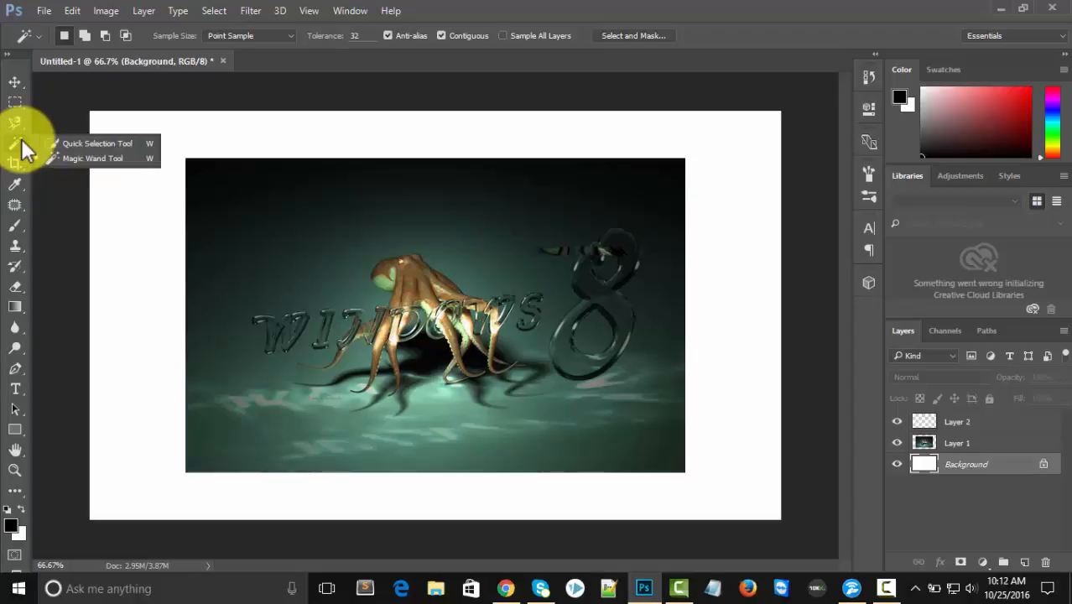
left_click(948, 443)
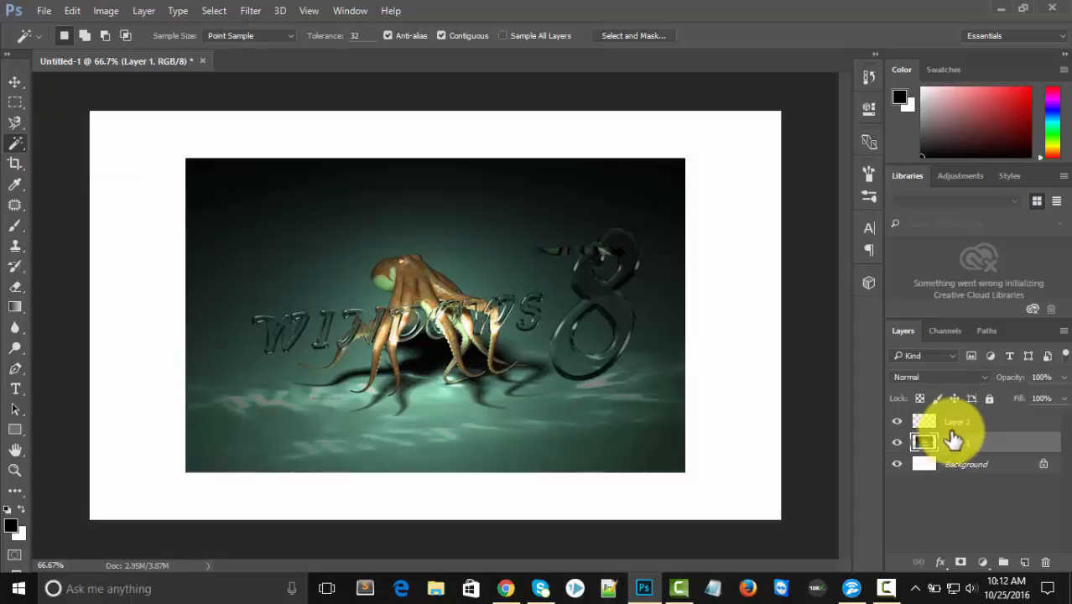
key("Delete")
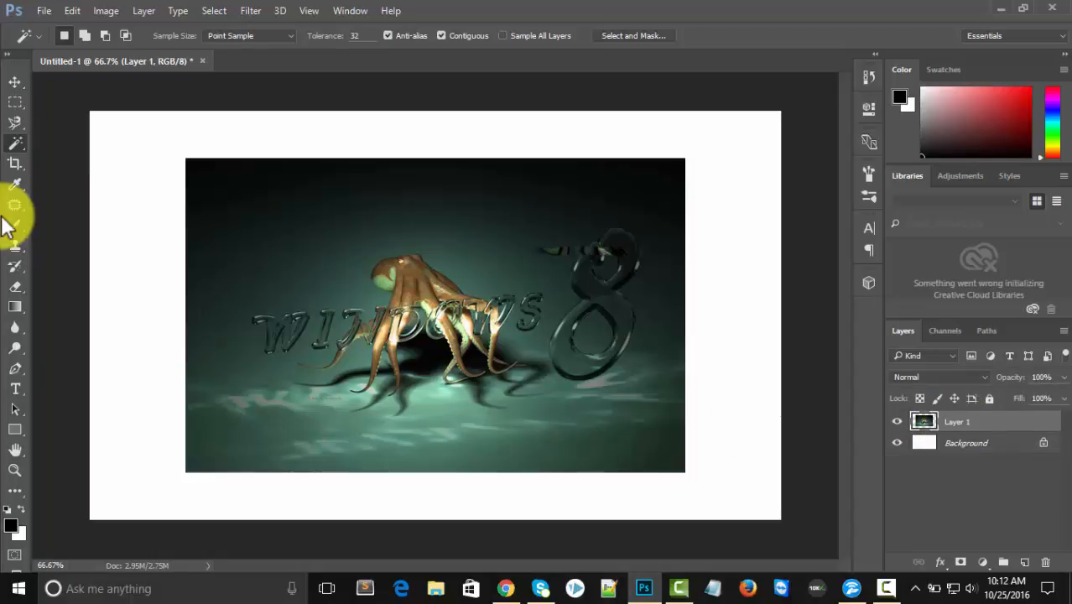
Pull the left, right and top edges of the Crop tool's frame in toward the edges of the octopus picture
left_click(17, 170)
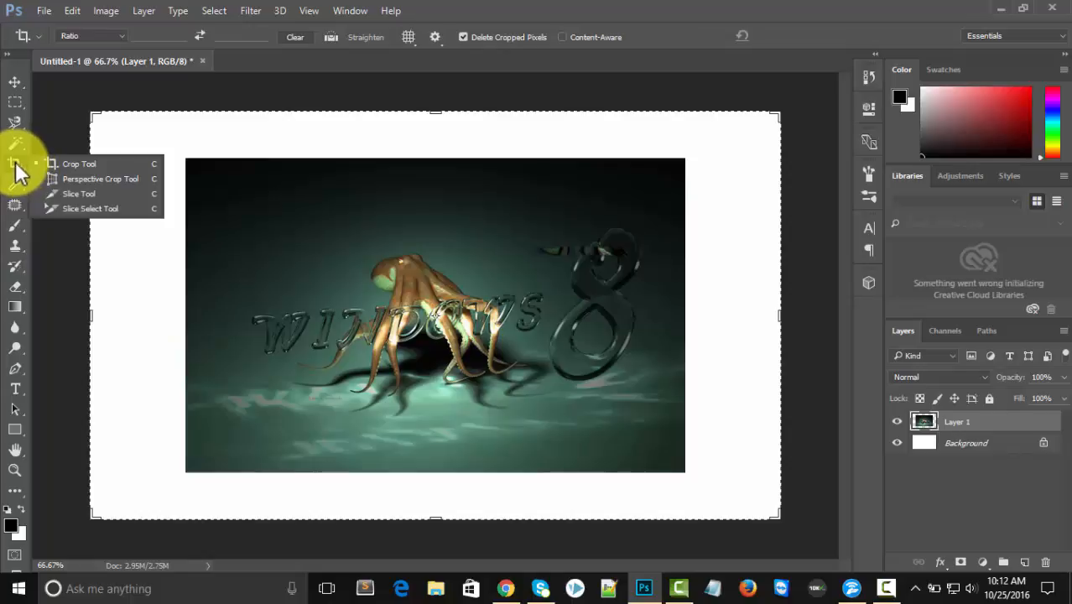
left_click(87, 163)
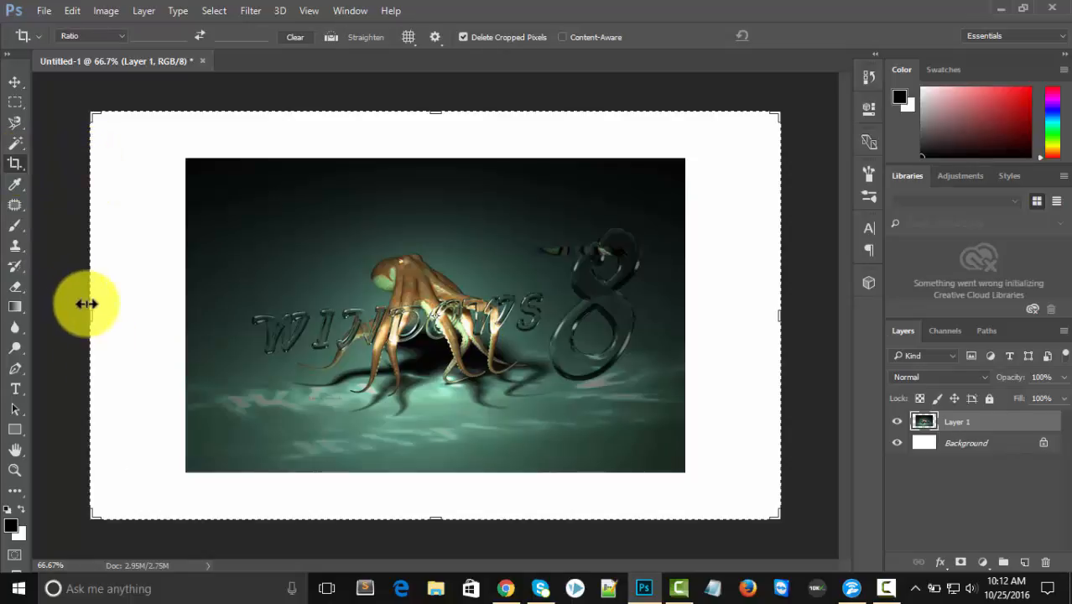
left_click_drag(90, 309, 132, 305)
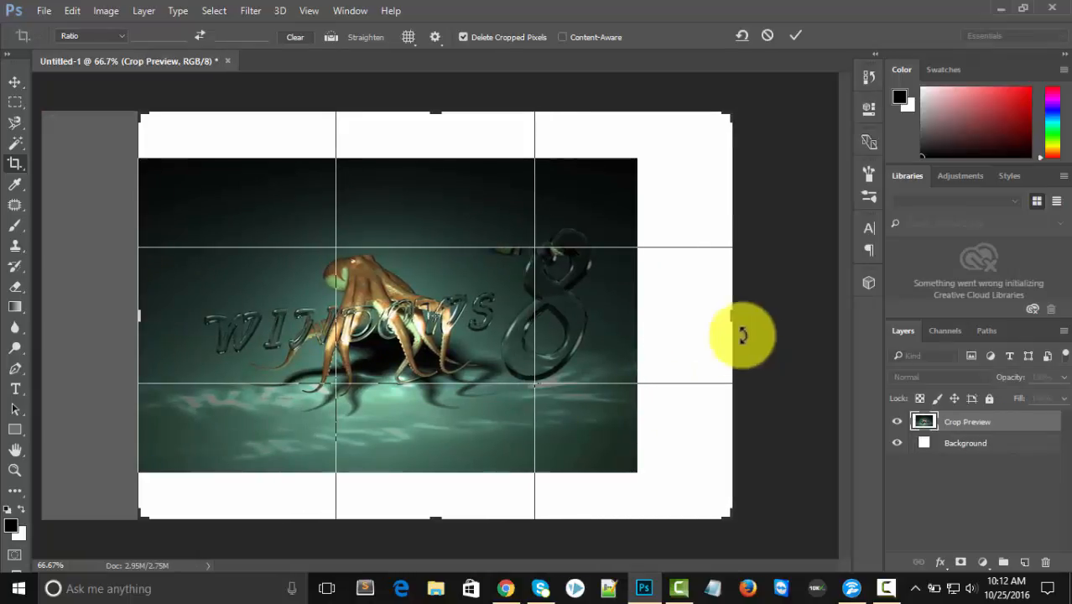
left_click_drag(732, 314, 686, 316)
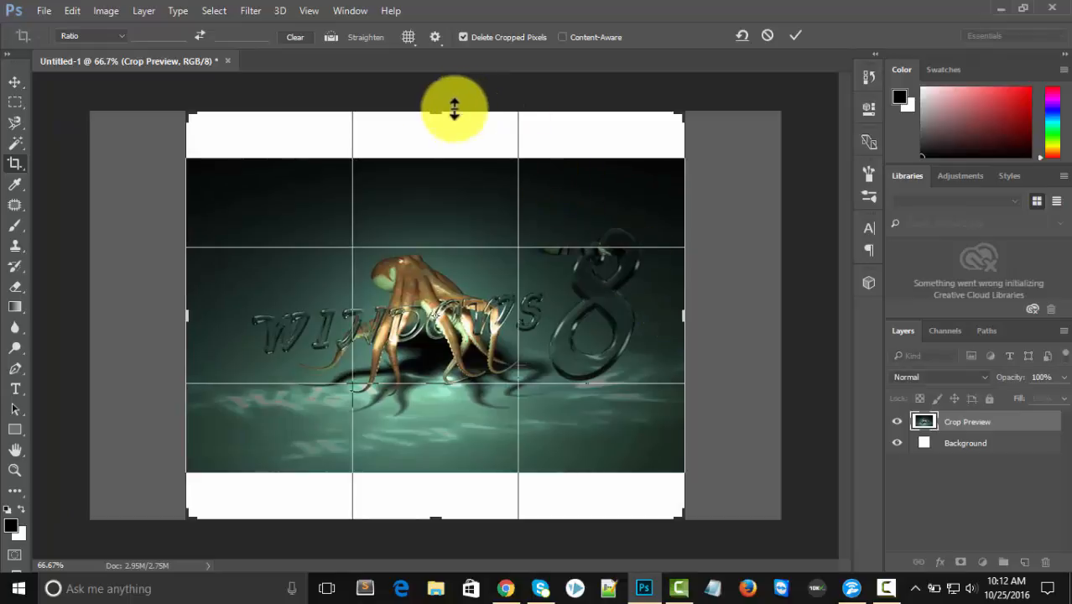
left_click_drag(436, 112, 438, 137)
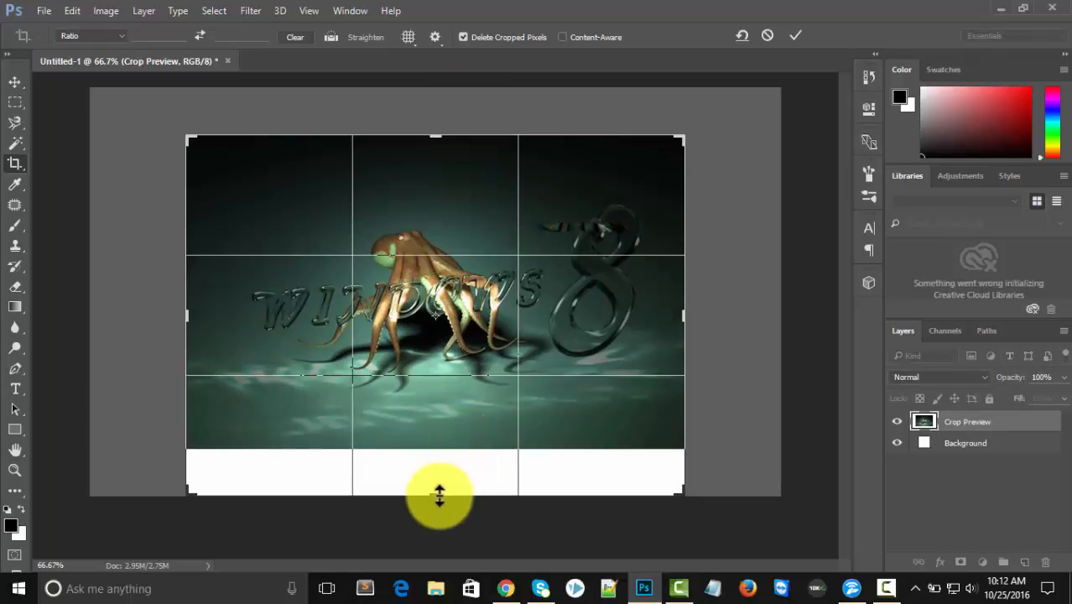
mouse_move(438, 495)
left_mouse_down()
mouse_move(433, 471)
mouse_move(428, 496)
left_mouse_up()
Extend the crop frame back out to the full white canvas and apply the crop
left_click_drag(181, 313, 139, 314)
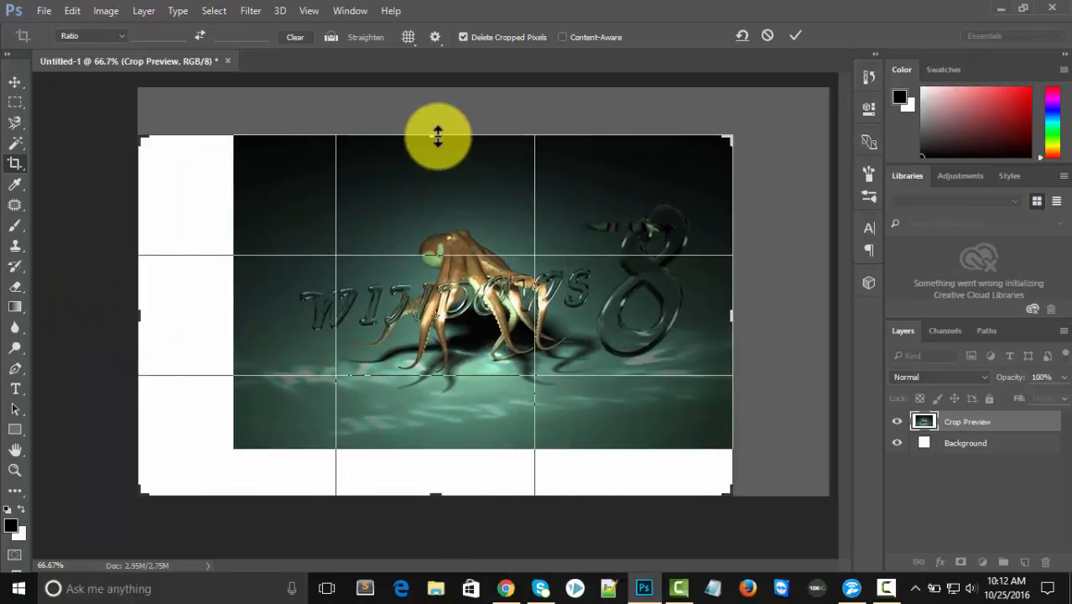
left_click_drag(437, 136, 437, 112)
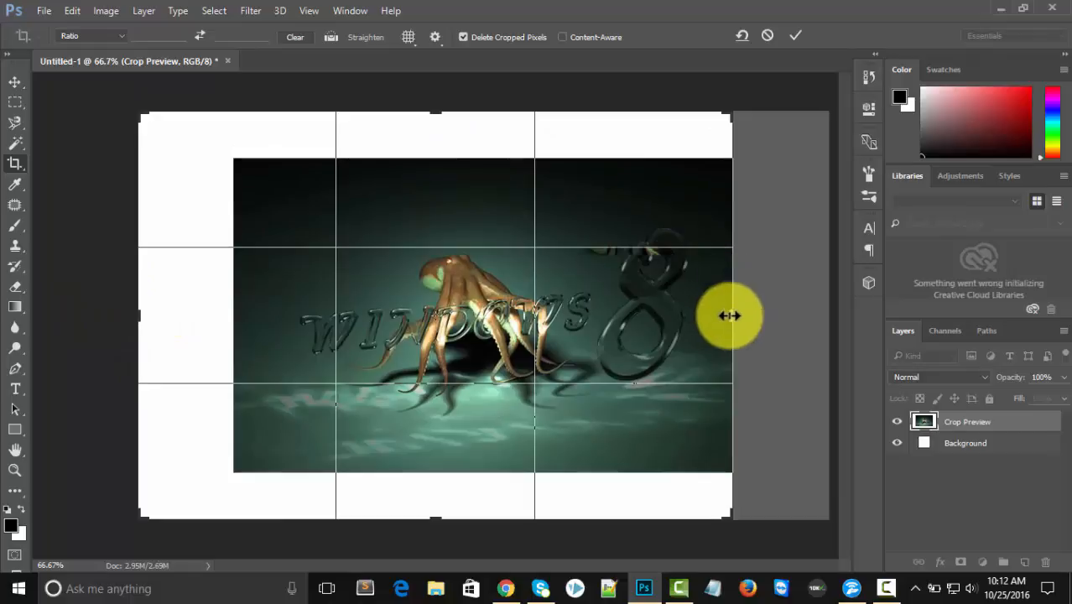
left_click_drag(729, 316, 772, 317)
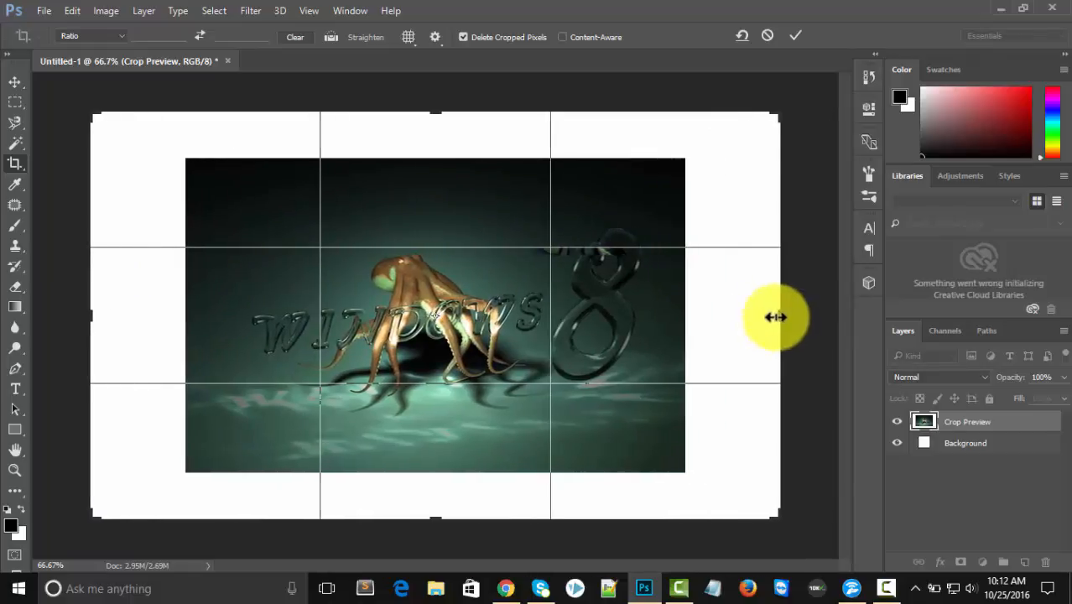
left_click(796, 35)
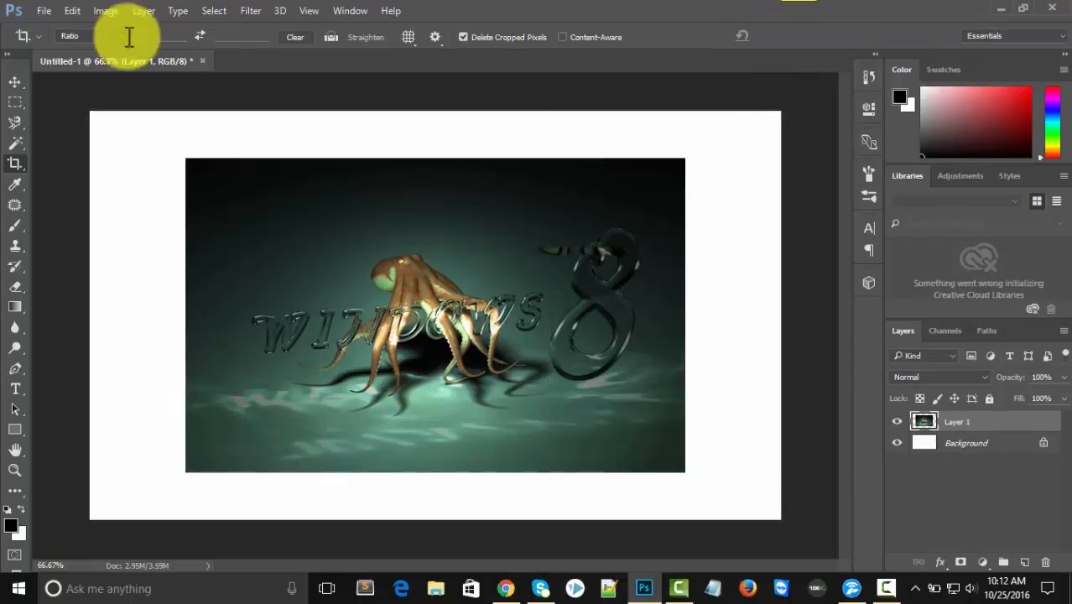
Crop the image tightly around the octopus's head and upper body with the Perspective Crop tool, and undo the crop
right_click(15, 165)
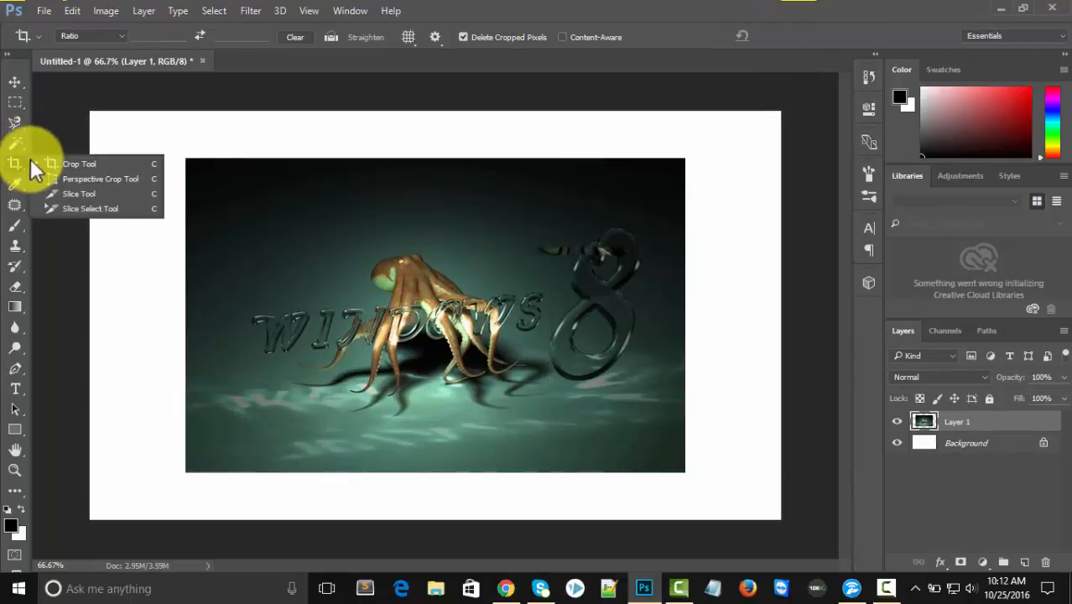
left_click(90, 179)
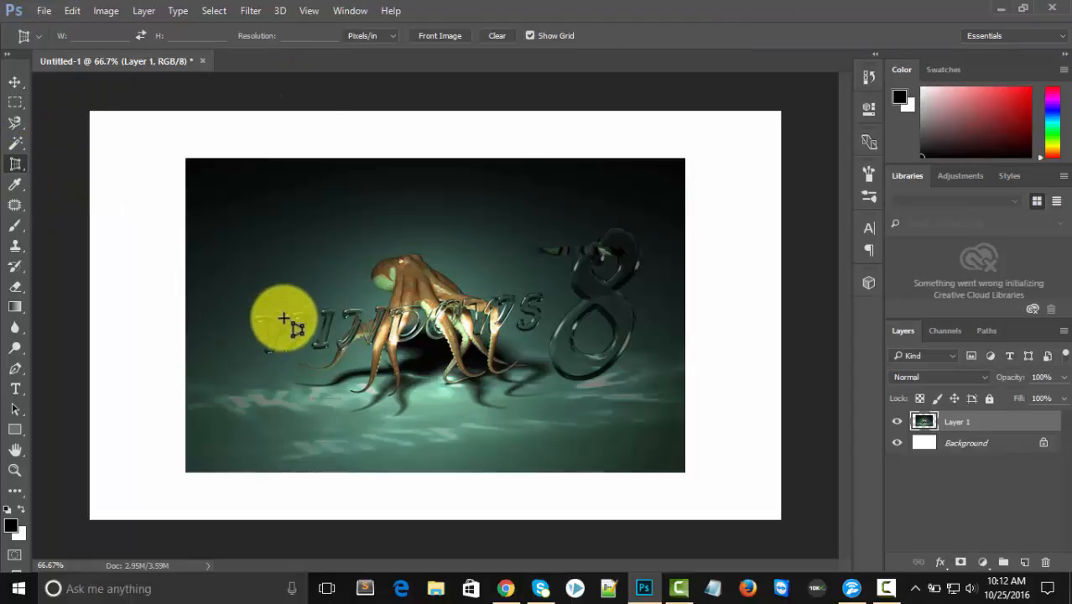
left_click_drag(490, 206, 288, 337)
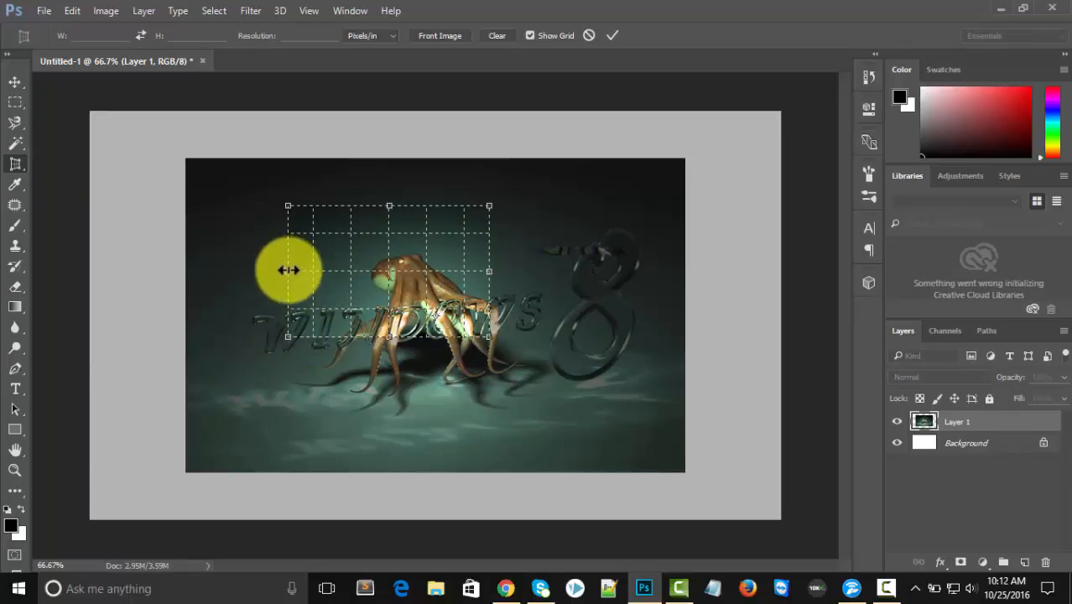
left_click_drag(288, 270, 373, 270)
left_click_drag(491, 270, 477, 271)
left_click_drag(431, 204, 426, 254)
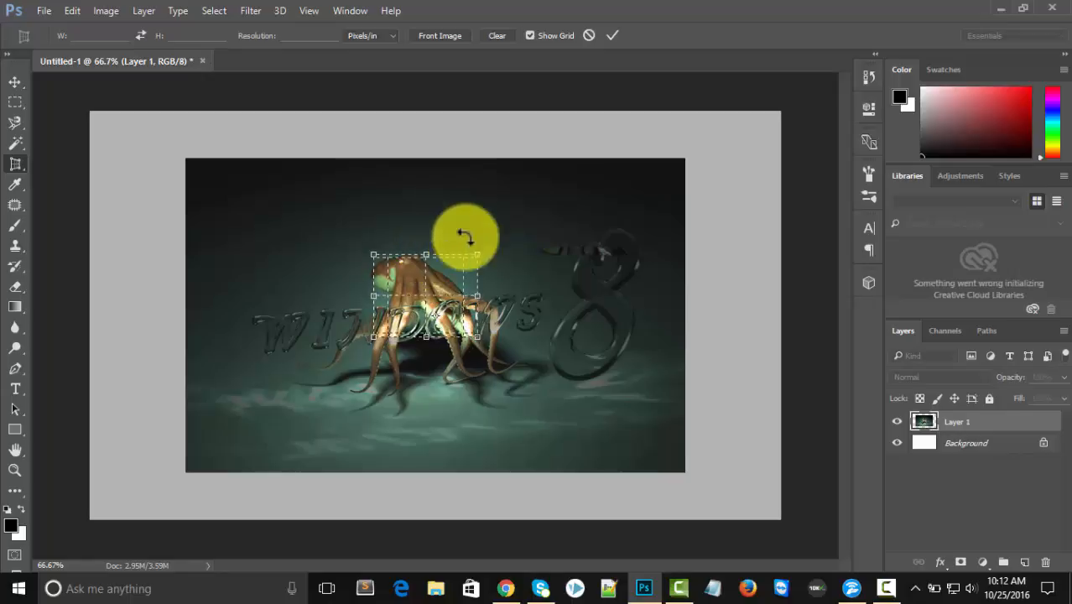
left_click(613, 37)
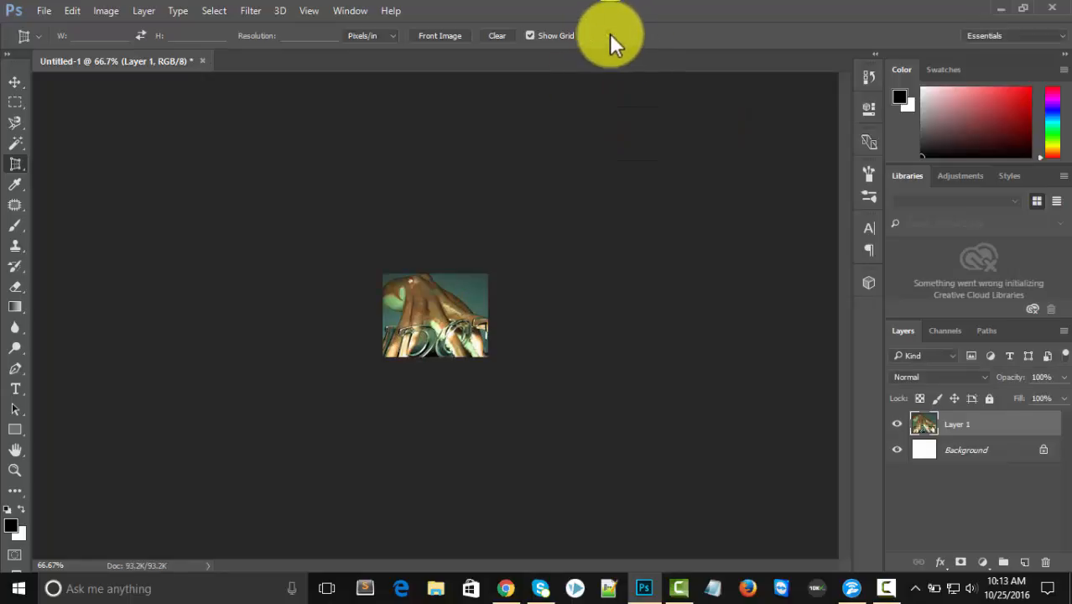
key("ctrl+z")
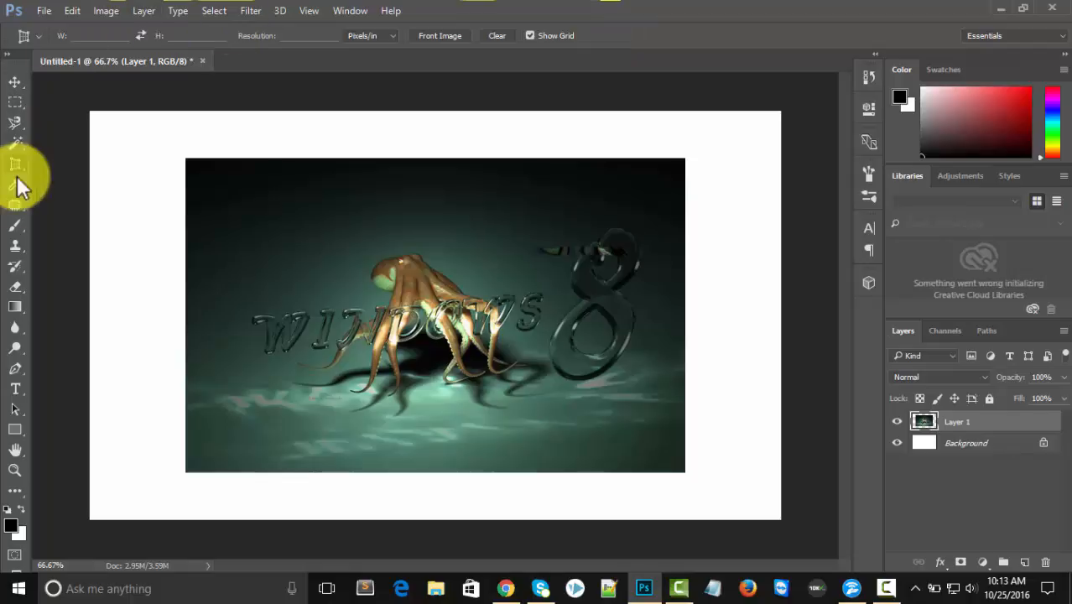
Draw a slice around the octopus's head, narrowed from its left side, and a second slice around the lower part of the 8
right_click(15, 171)
left_click(94, 193)
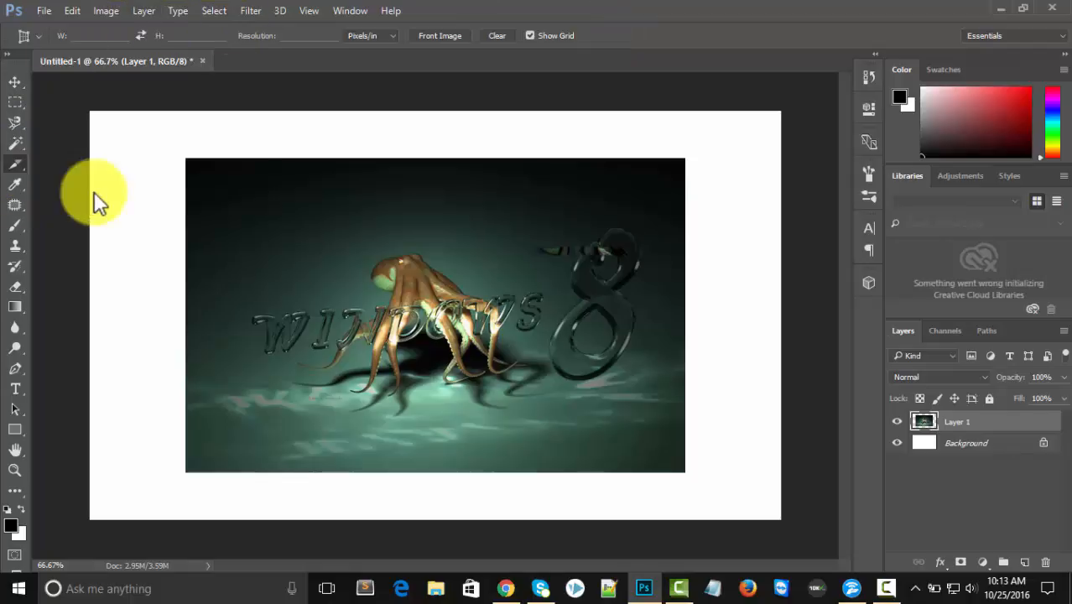
left_click_drag(499, 211, 256, 299)
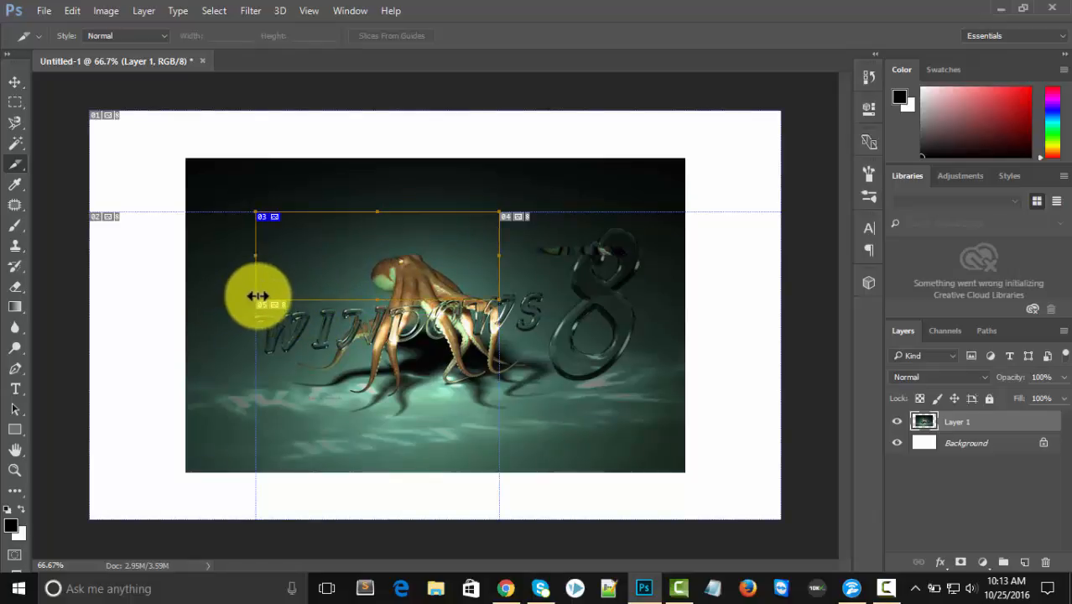
left_click_drag(258, 295, 321, 257)
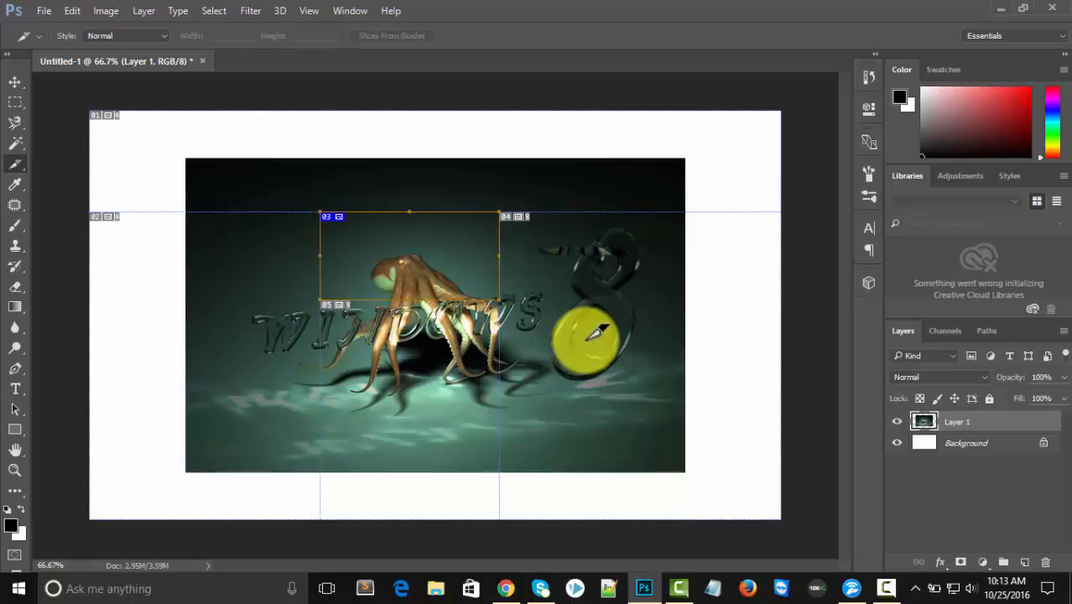
mouse_move(632, 326)
left_mouse_down()
mouse_move(561, 330)
mouse_move(500, 394)
left_mouse_up()
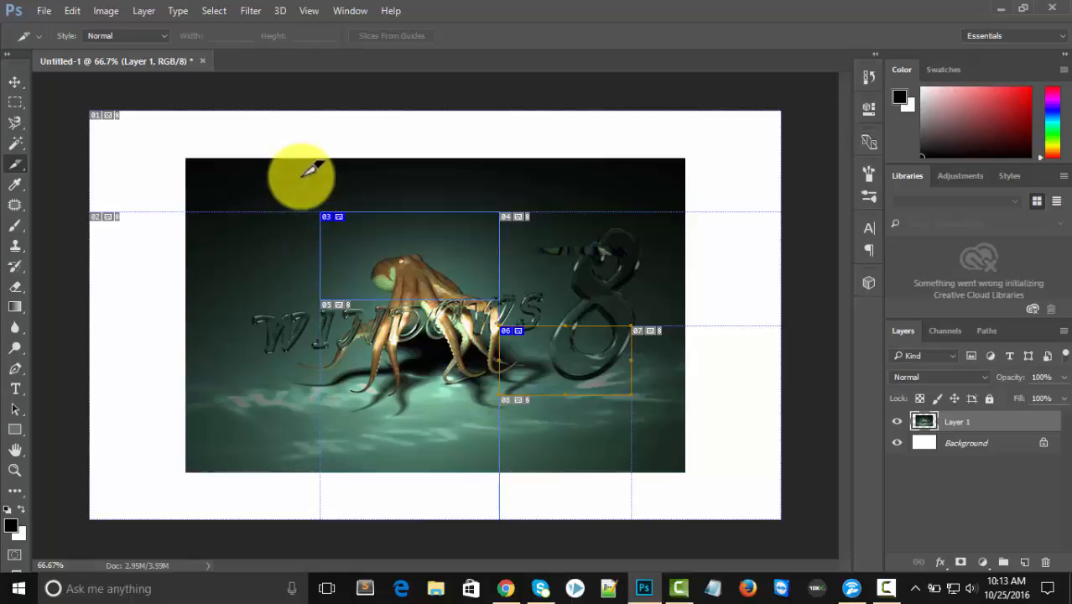
Remove both slices from the image
right_click(13, 163)
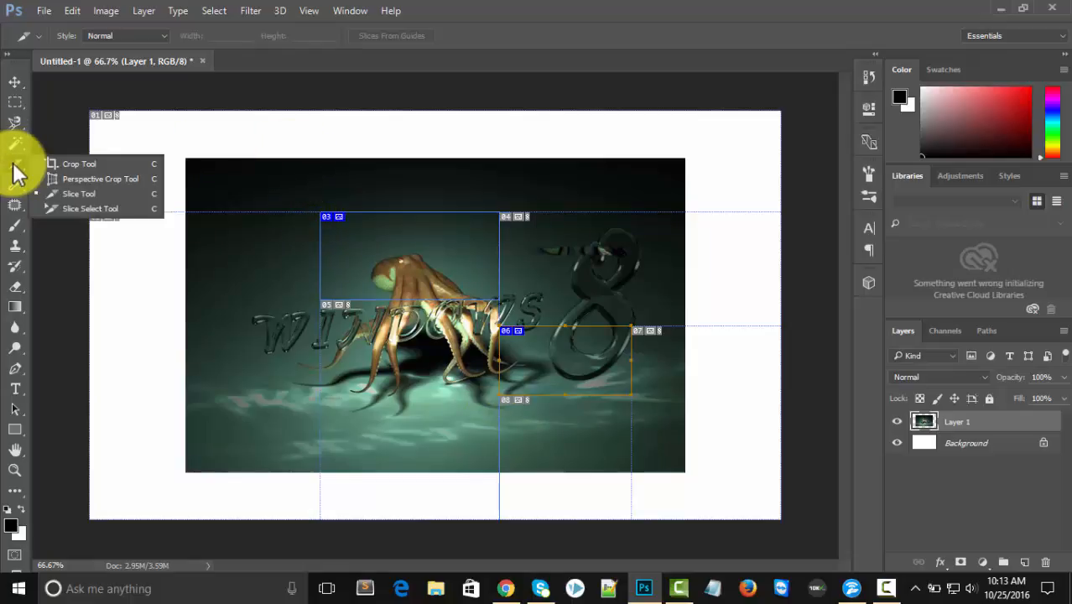
left_click(13, 163)
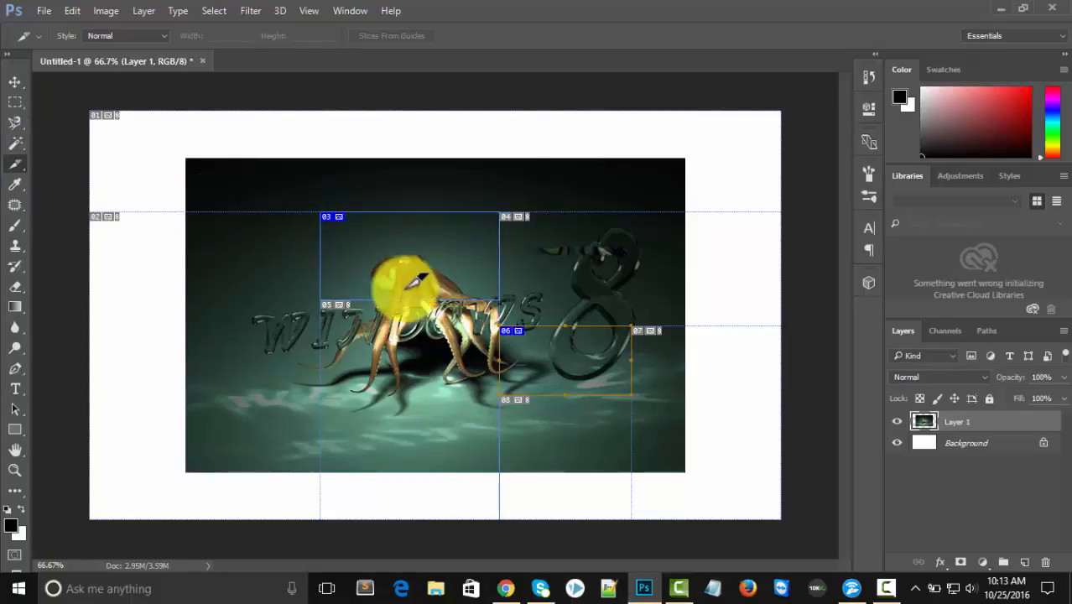
right_click(15, 163)
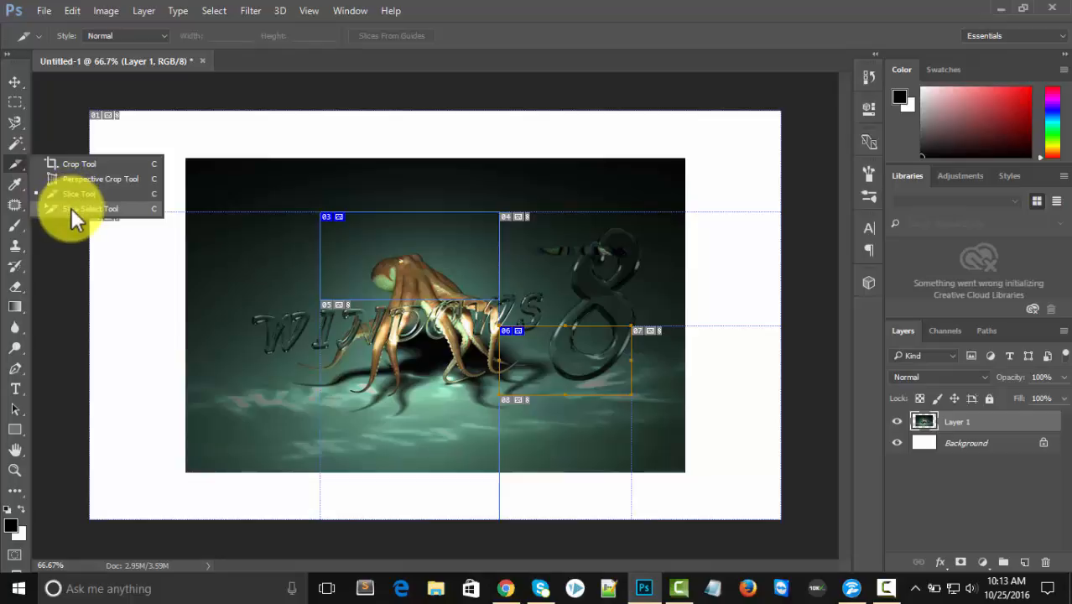
left_click(454, 4)
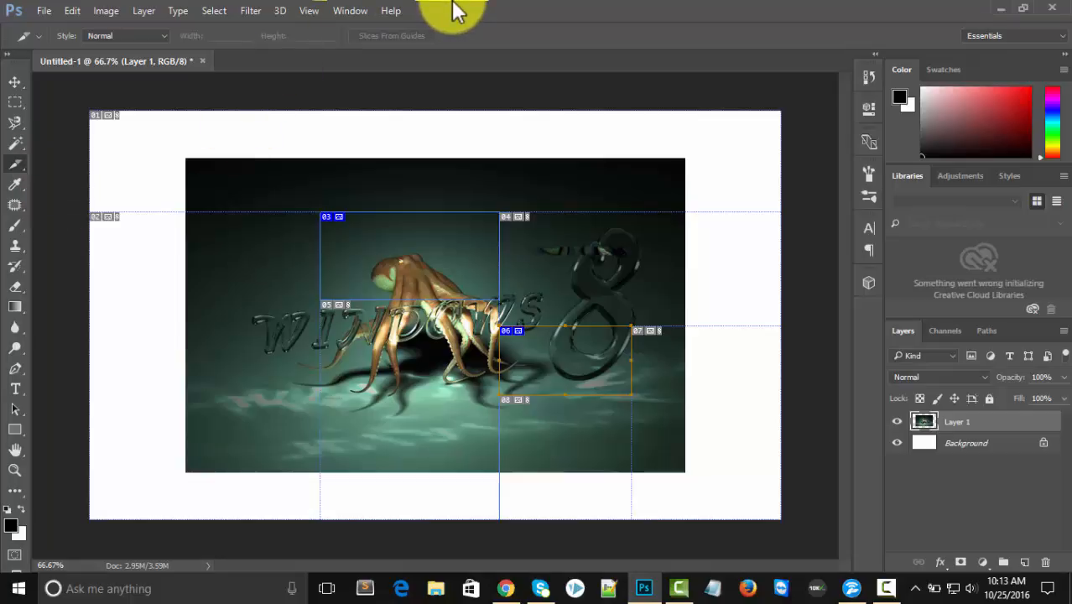
key("Delete")
key("Delete")
key("Delete")
key("Delete")
key("Delete")
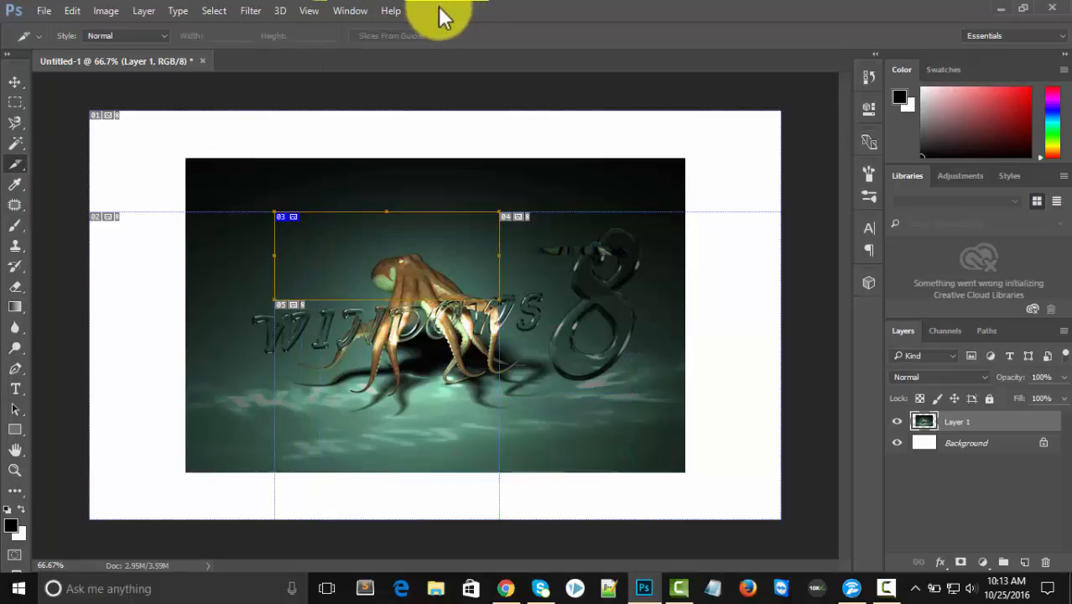
Draw a thin horizontal slice just above the octopus's head with the Slice tool
right_click(15, 164)
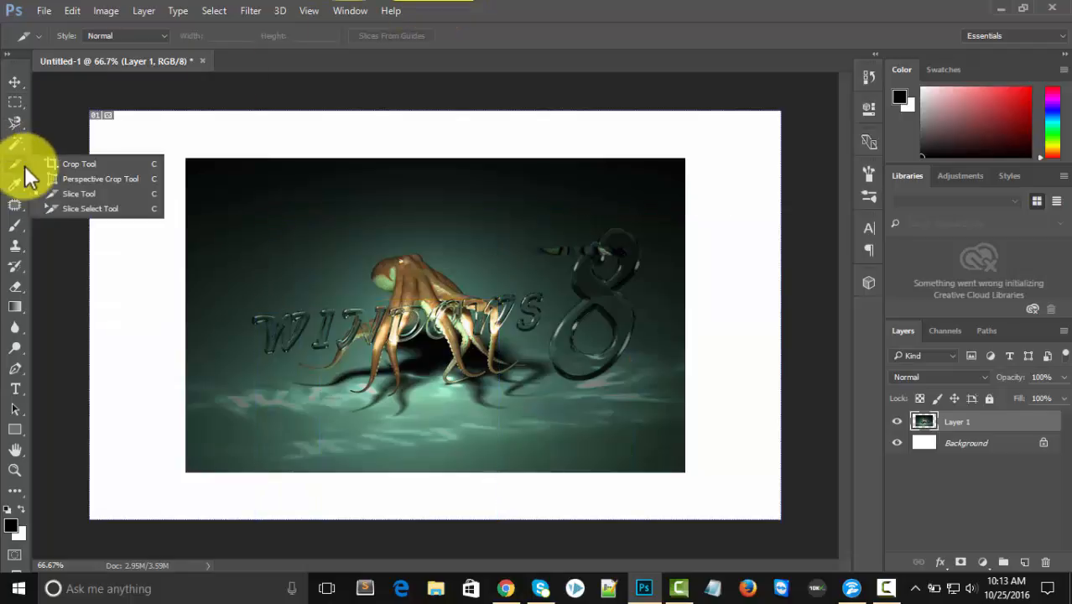
left_click(81, 210)
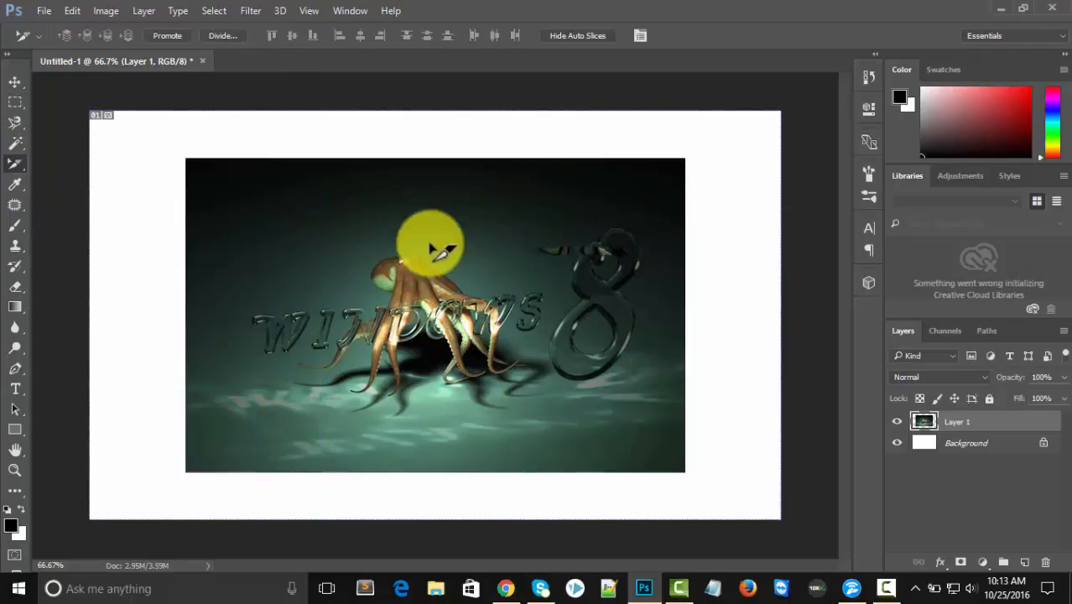
right_click(14, 163)
left_click(66, 193)
left_click_drag(506, 198, 336, 239)
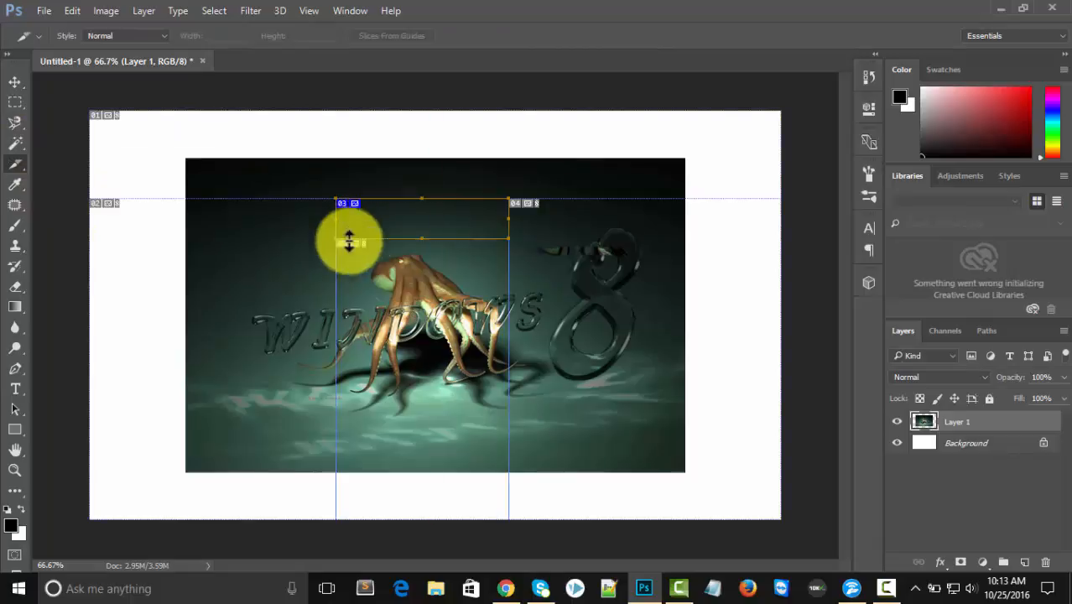
Try adjusting the upper-right corner of the slice with the Slice Select tool, and delete the slice
right_click(15, 164)
left_click(67, 211)
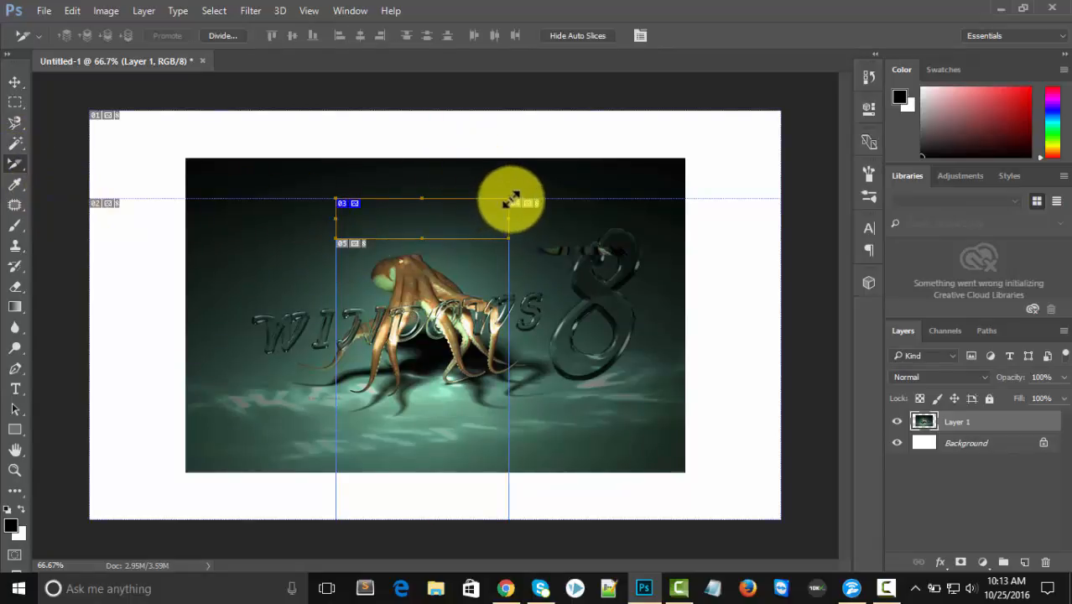
mouse_move(509, 198)
left_mouse_down()
mouse_move(527, 183)
mouse_move(506, 198)
left_mouse_up()
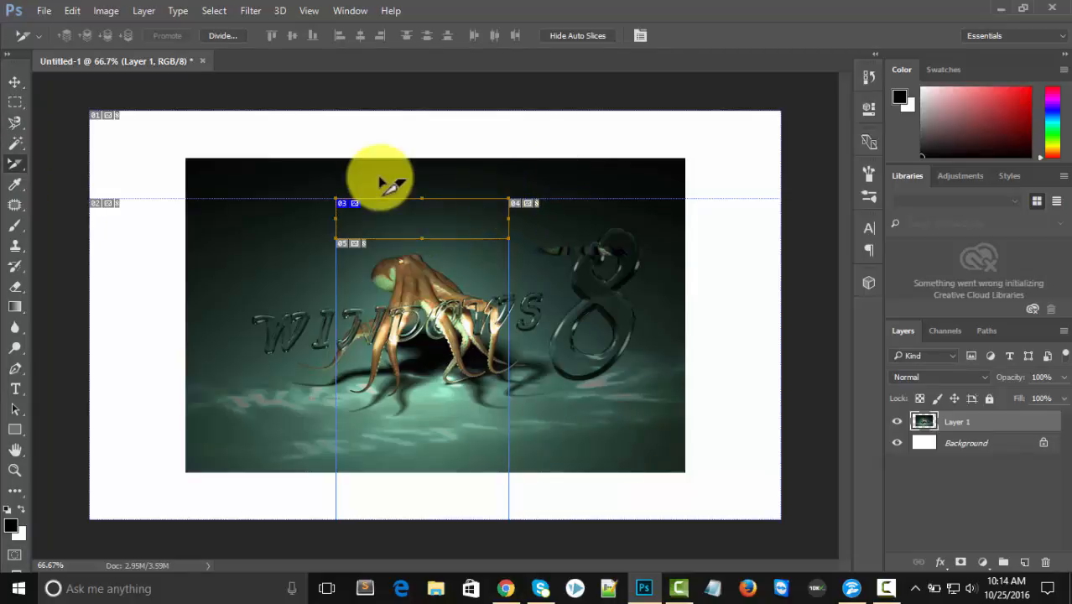
key("Delete")
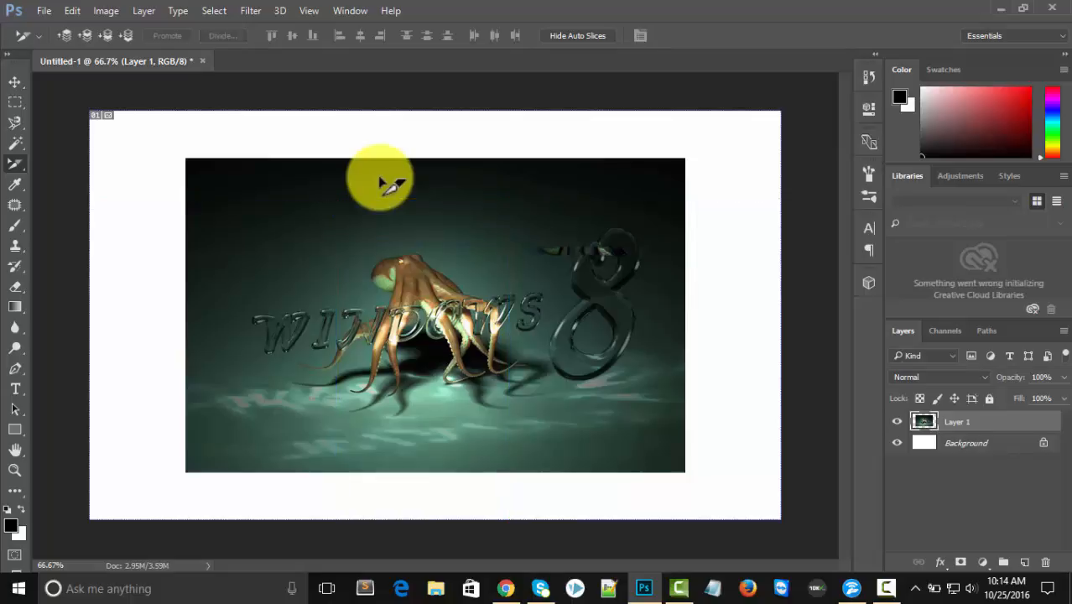
right_click(15, 163)
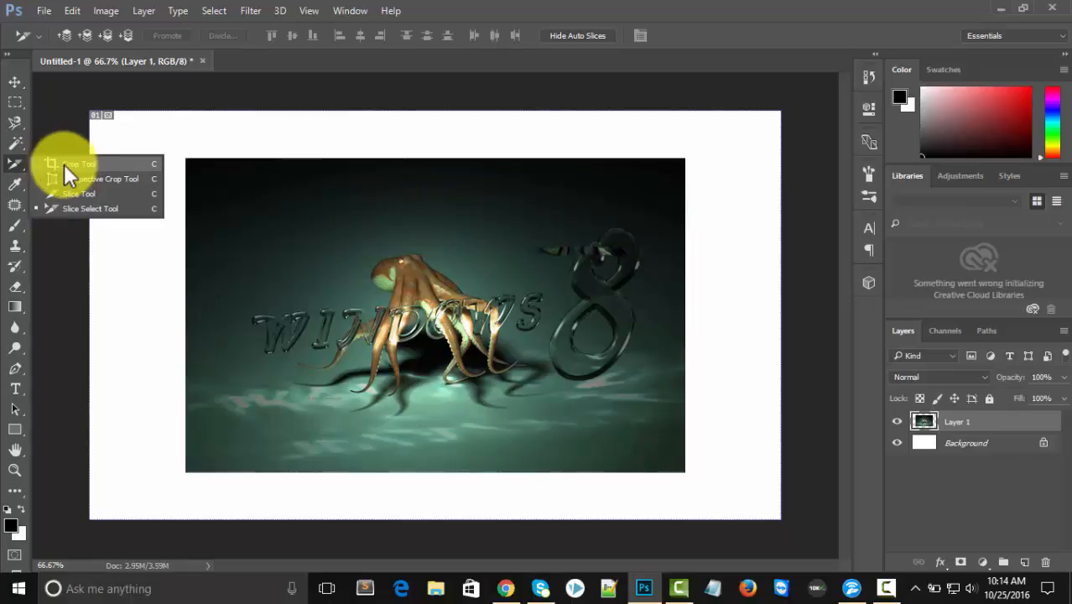
left_click(16, 170)
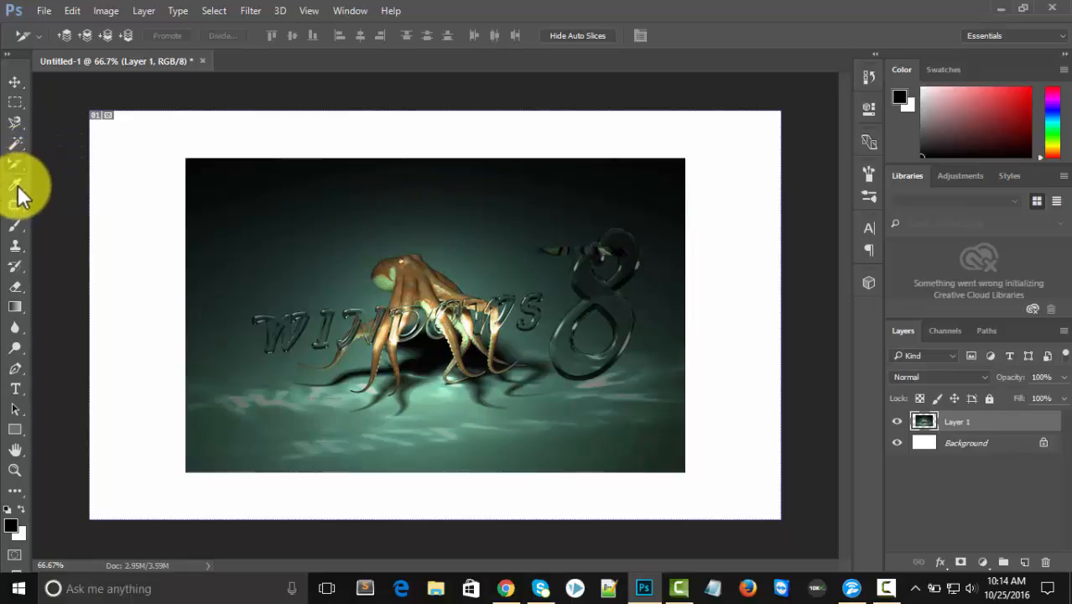
Sample the dark green background just above the octopus as the foreground colour with the Eyedropper tool
left_click(16, 186)
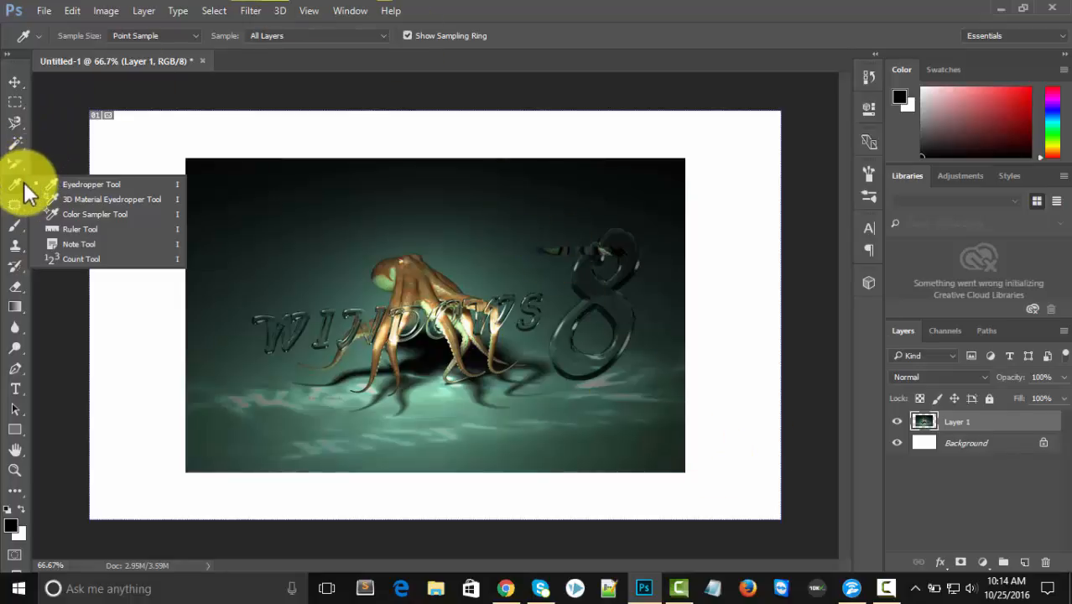
left_click(84, 186)
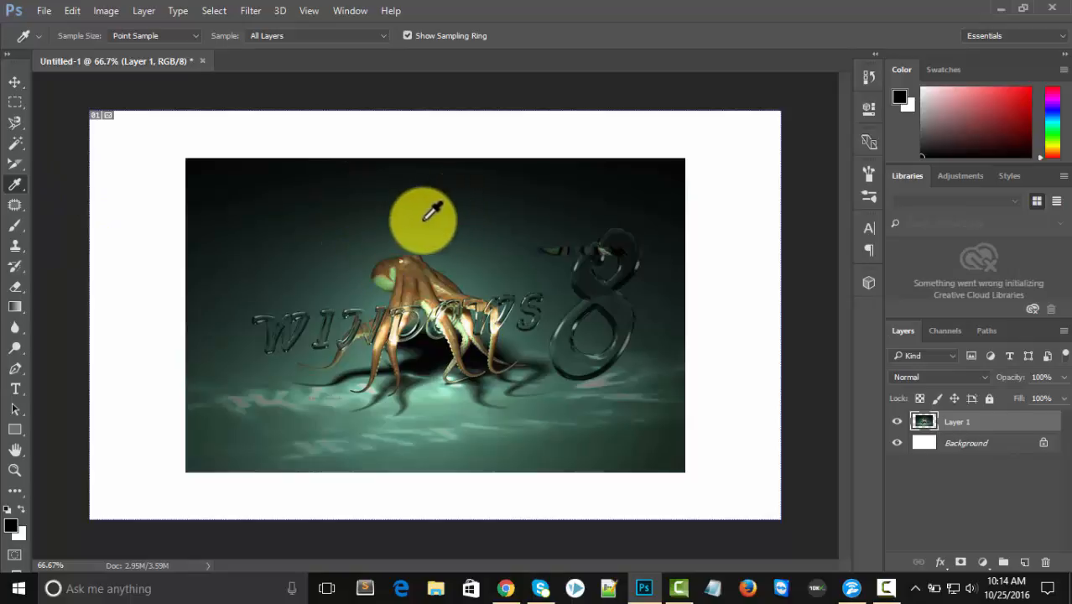
left_click(16, 185)
left_click(88, 185)
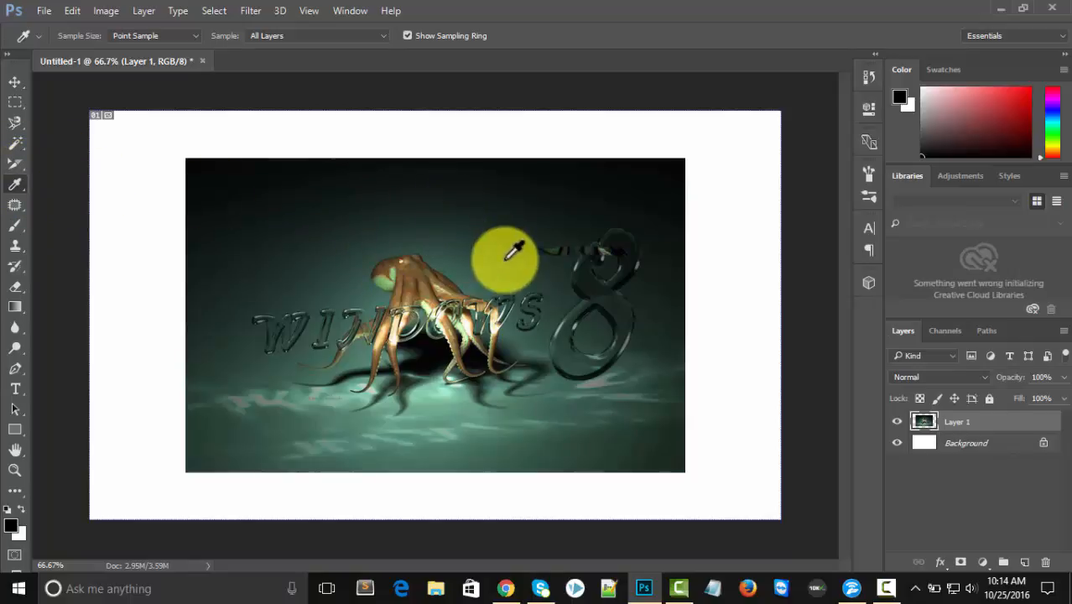
left_click(451, 230)
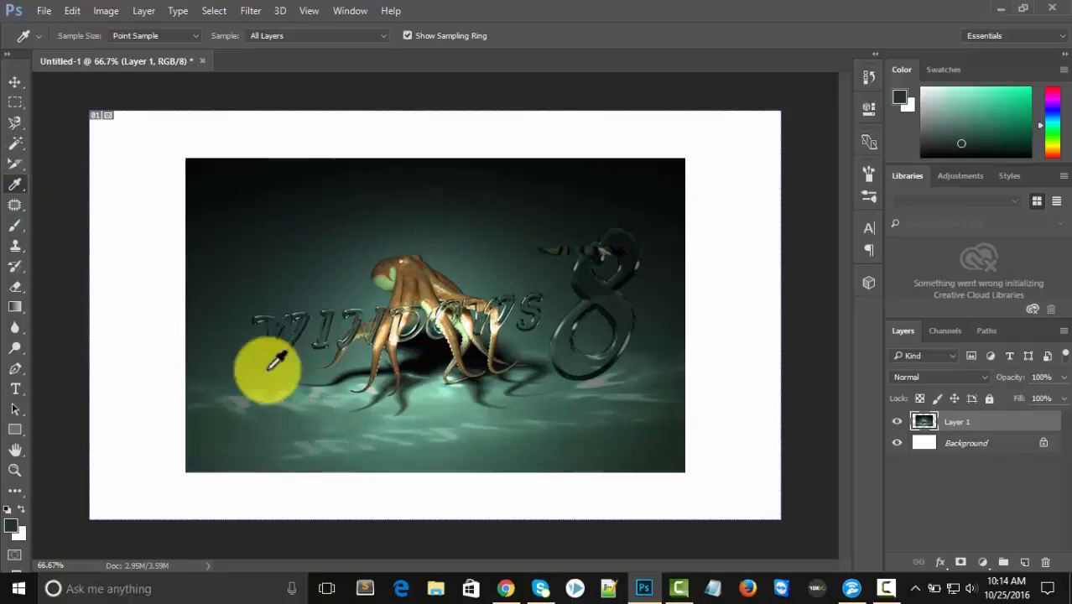
Try sampling colours around the start of the Windows lettering in the foreground Color Picker, and cancel it
left_click(12, 525)
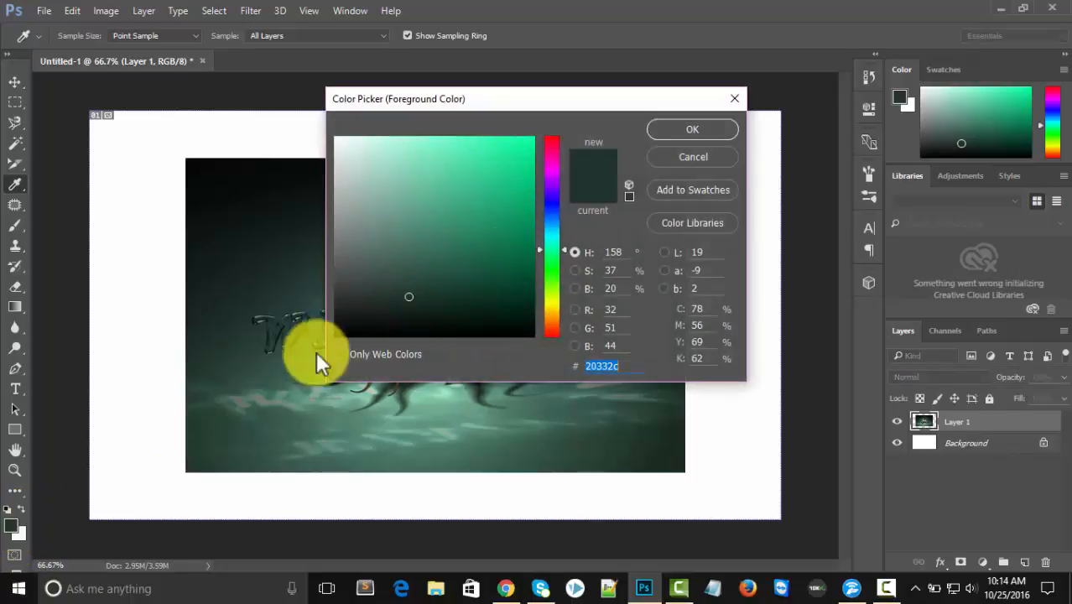
left_click(281, 330)
left_click_drag(281, 330, 290, 390)
left_click(709, 162)
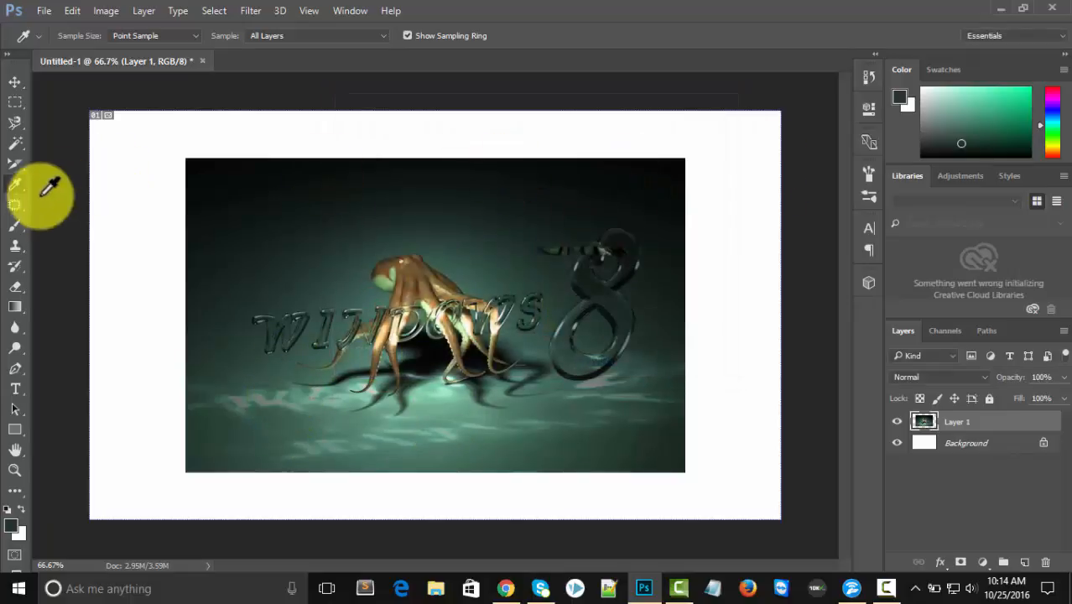
Measure the vertical distance from the picture's top edge down to the Windows lettering with the Ruler tool
left_click(15, 188)
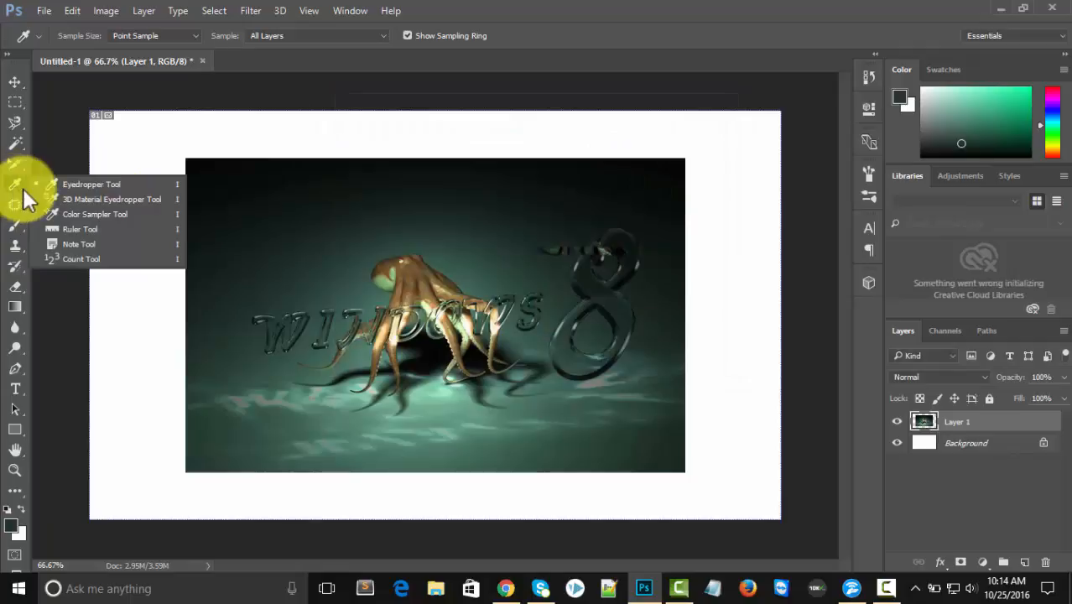
left_click(84, 200)
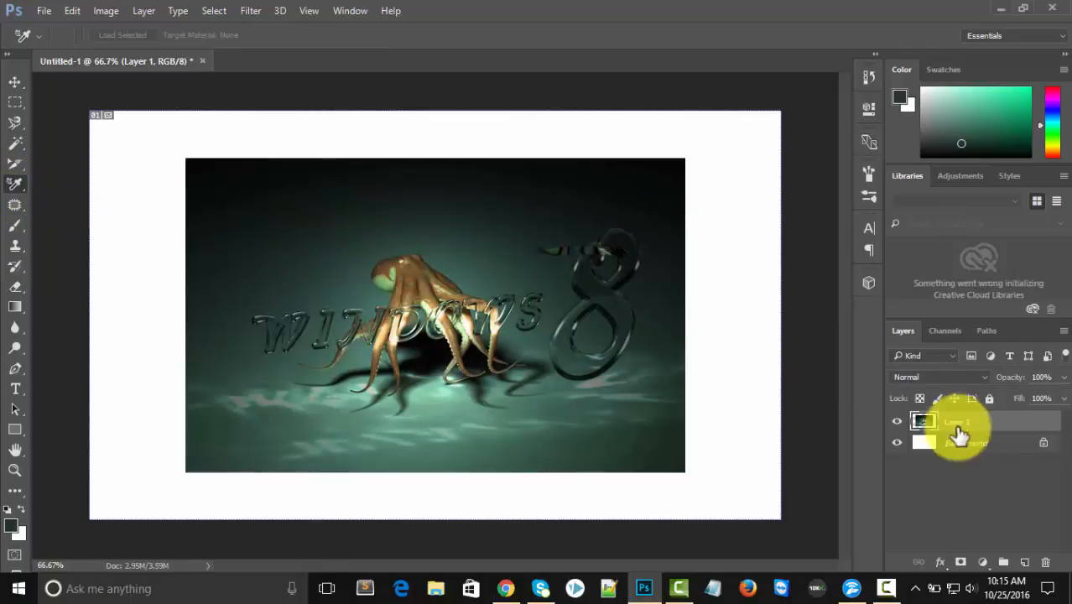
right_click(15, 183)
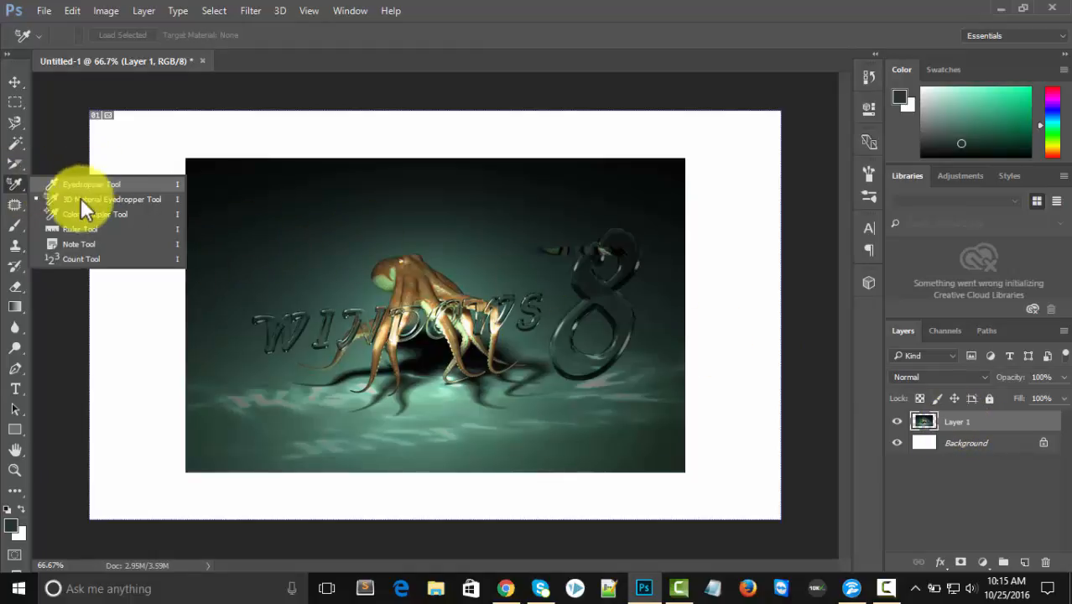
left_click(75, 227)
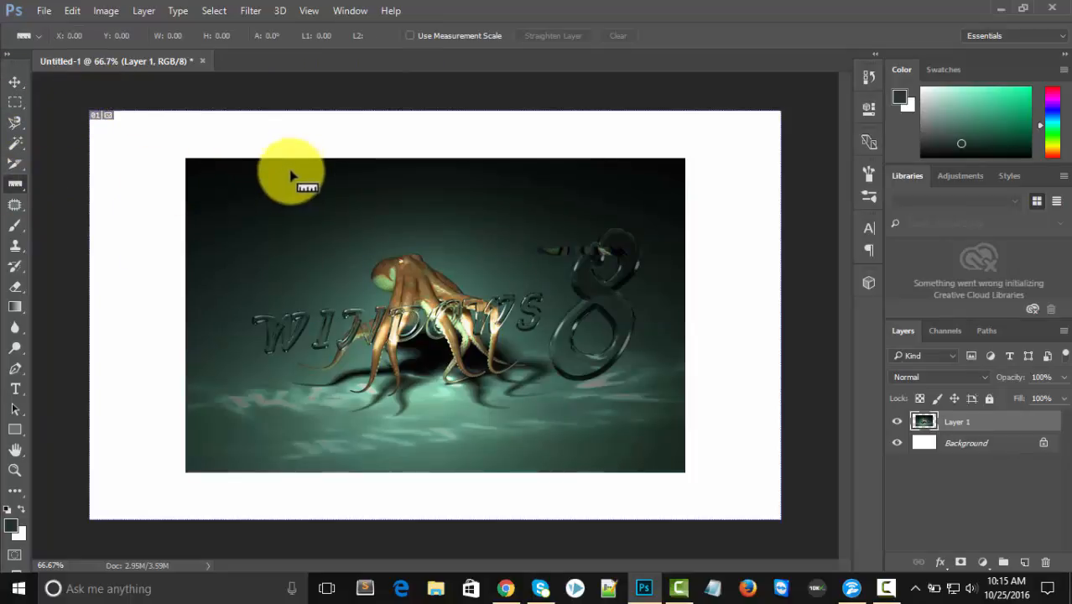
left_click_drag(303, 161, 300, 196)
left_click_drag(289, 238, 303, 306)
key("shift")
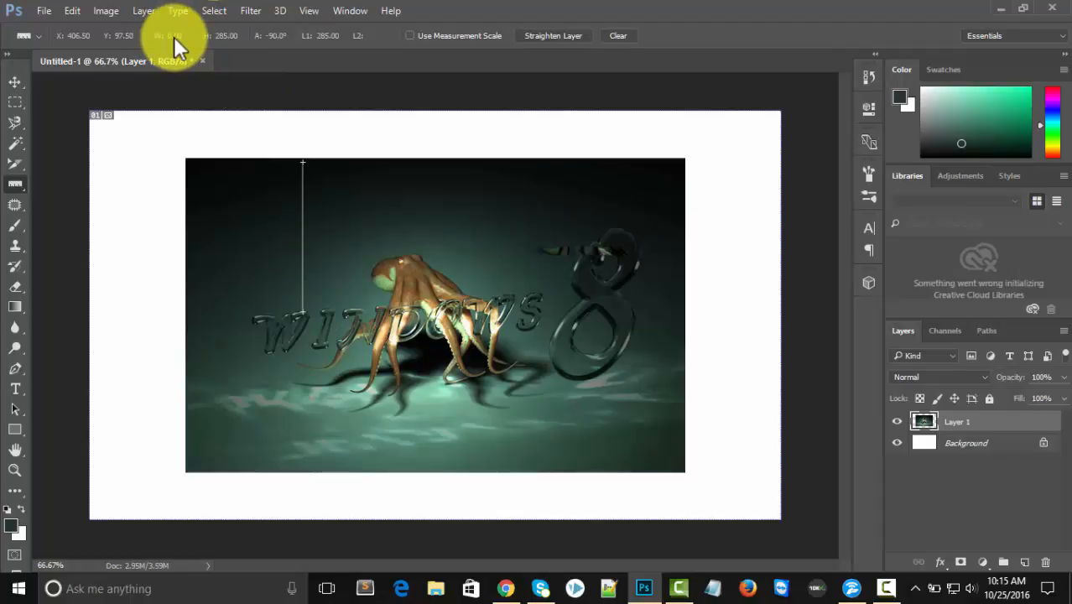
Undo and redo the last slice deletion, and clear the ruler line from the image
key("ctrl+z")
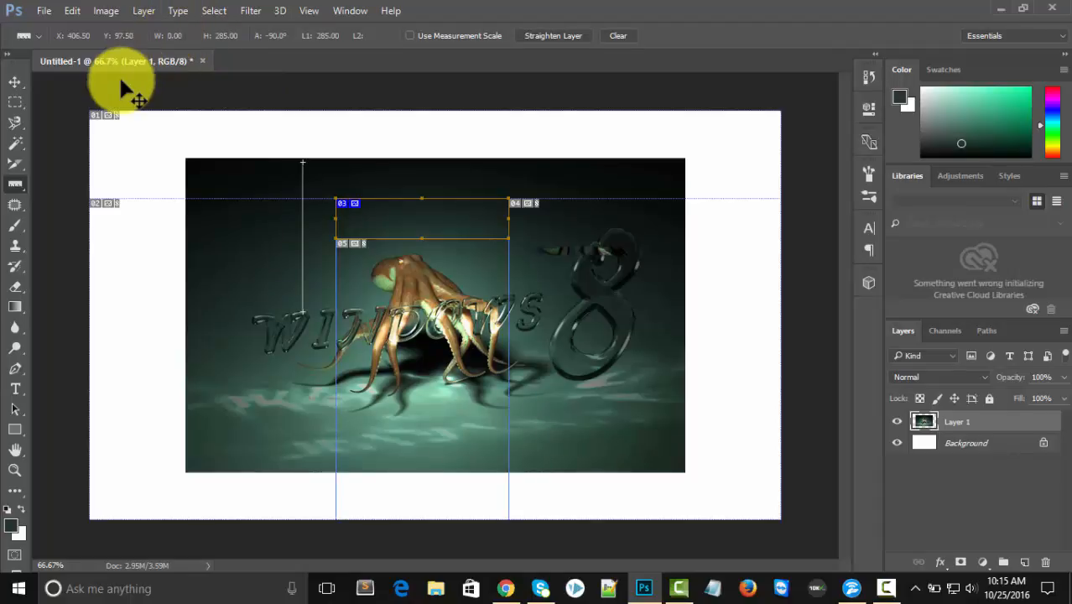
key("ctrl+z")
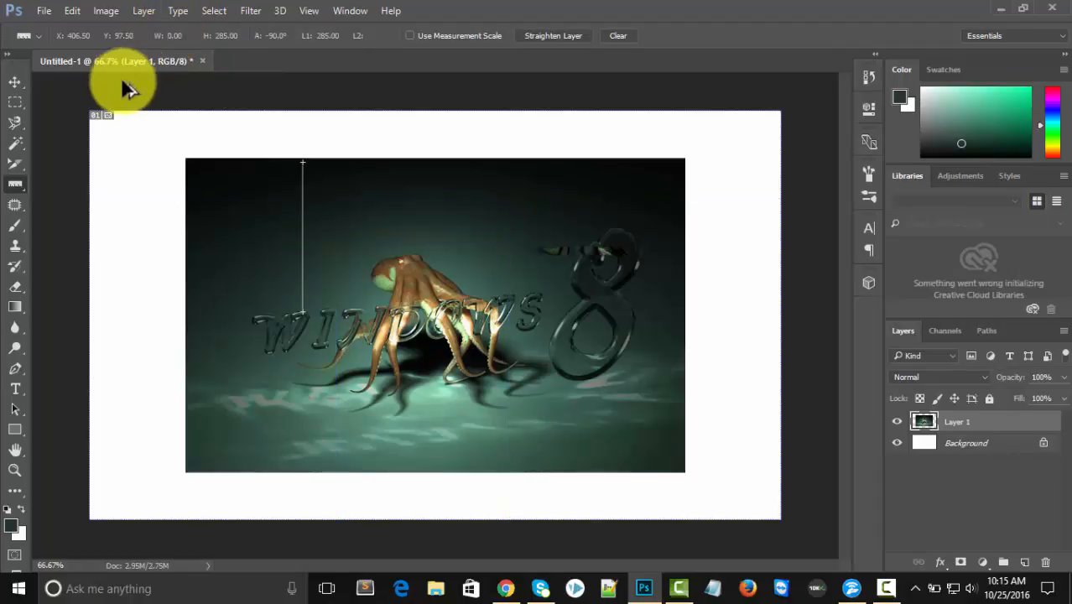
left_click(617, 36)
left_click(15, 186)
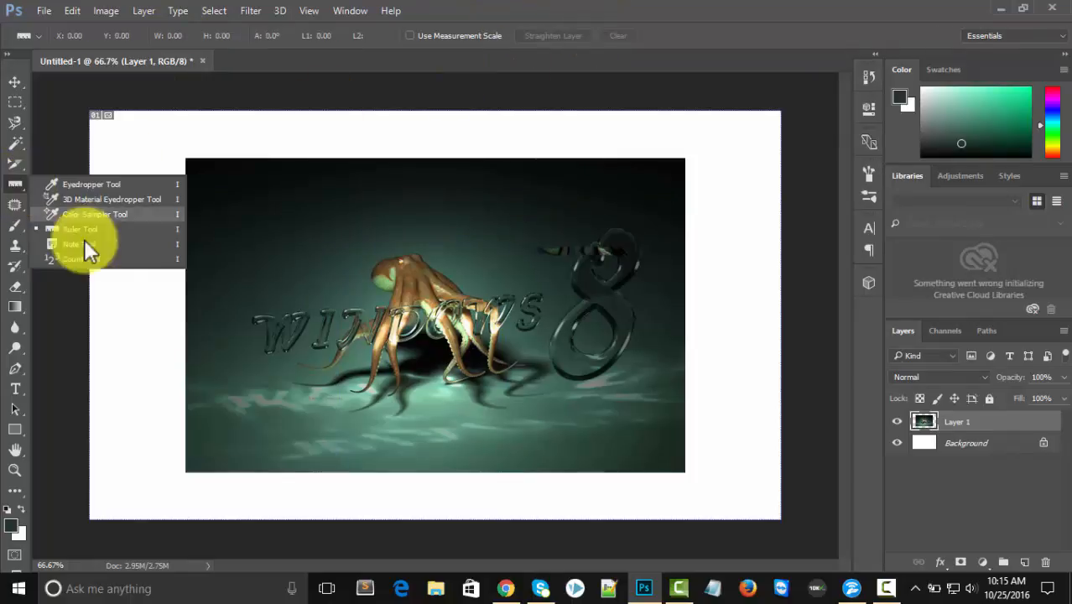
left_click(23, 181)
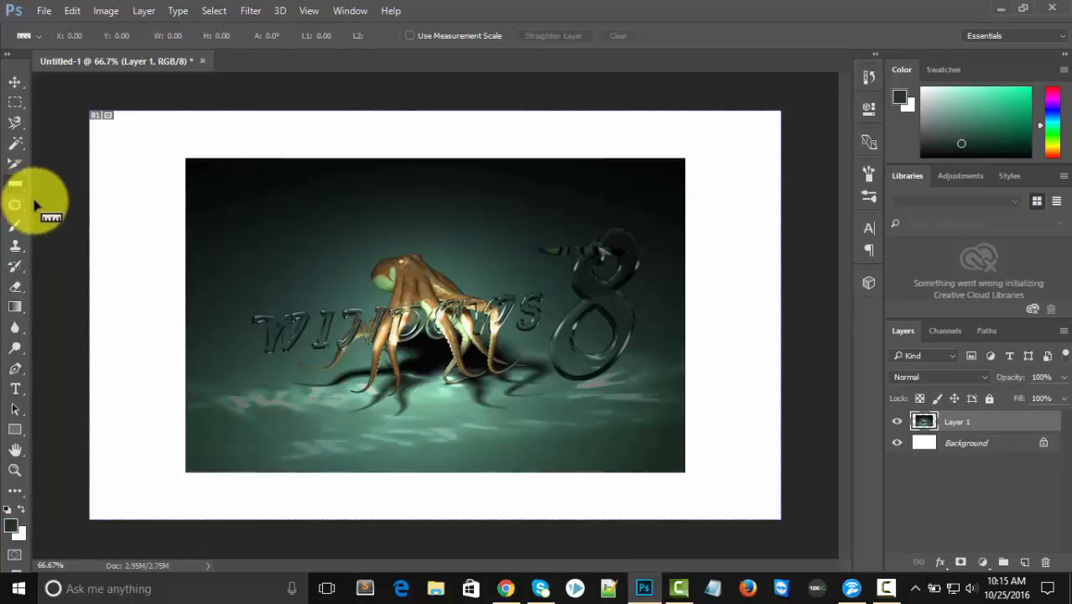
left_click(19, 204)
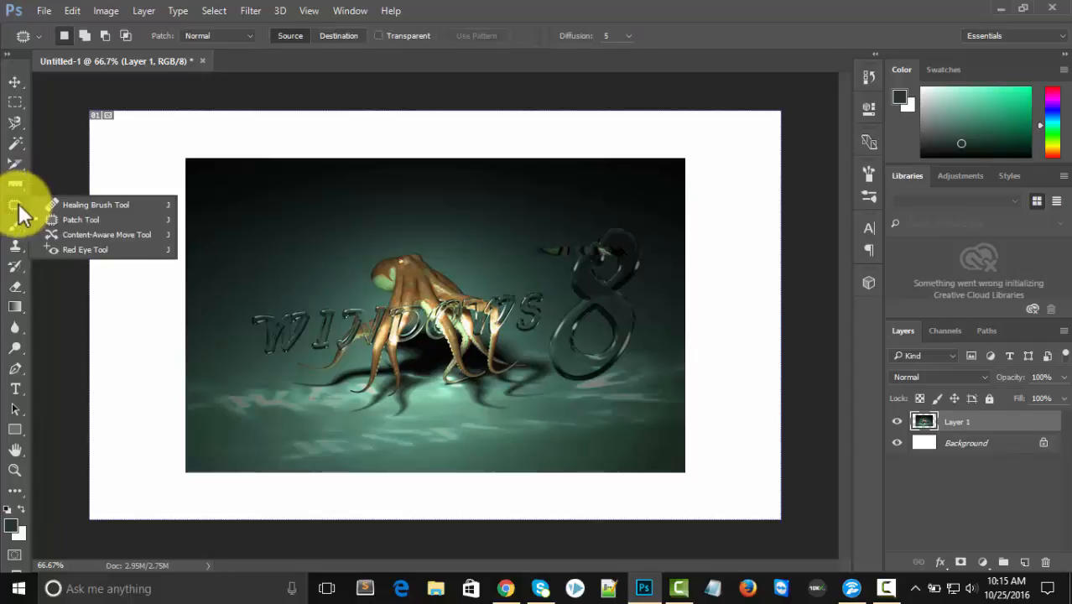
left_click(17, 204)
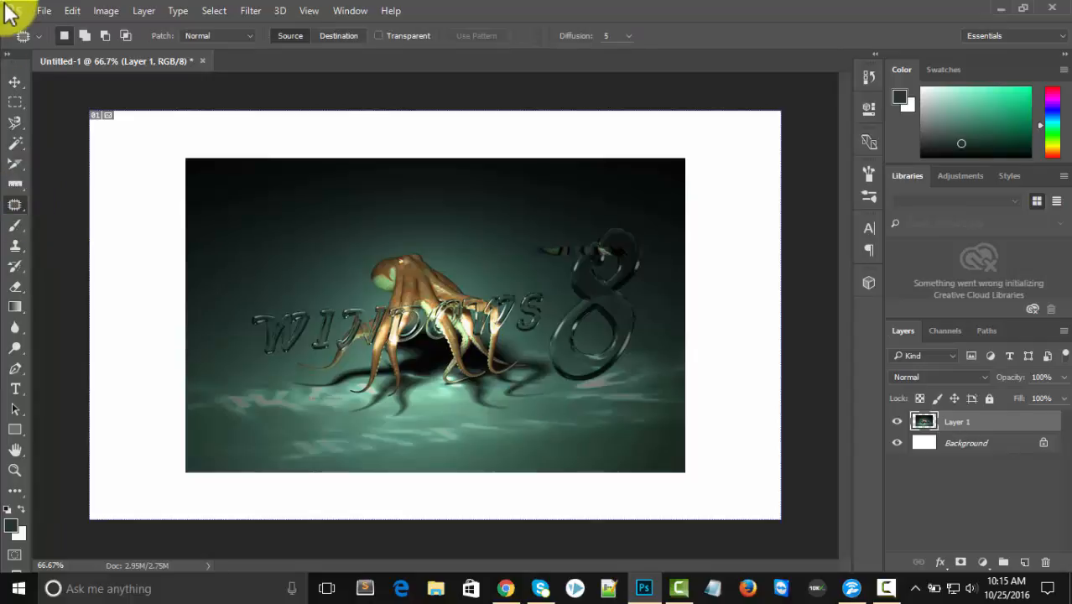
Sample the octopus's head with the Healing Brush tool and paint copies of it into the white margin beside the picture
left_click(14, 206)
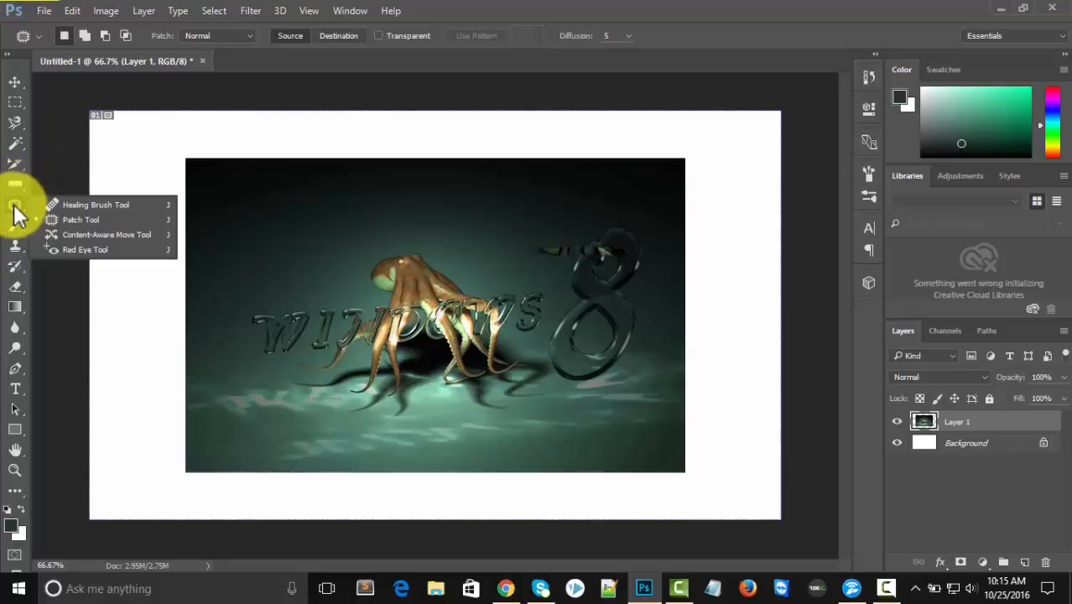
left_click(103, 204)
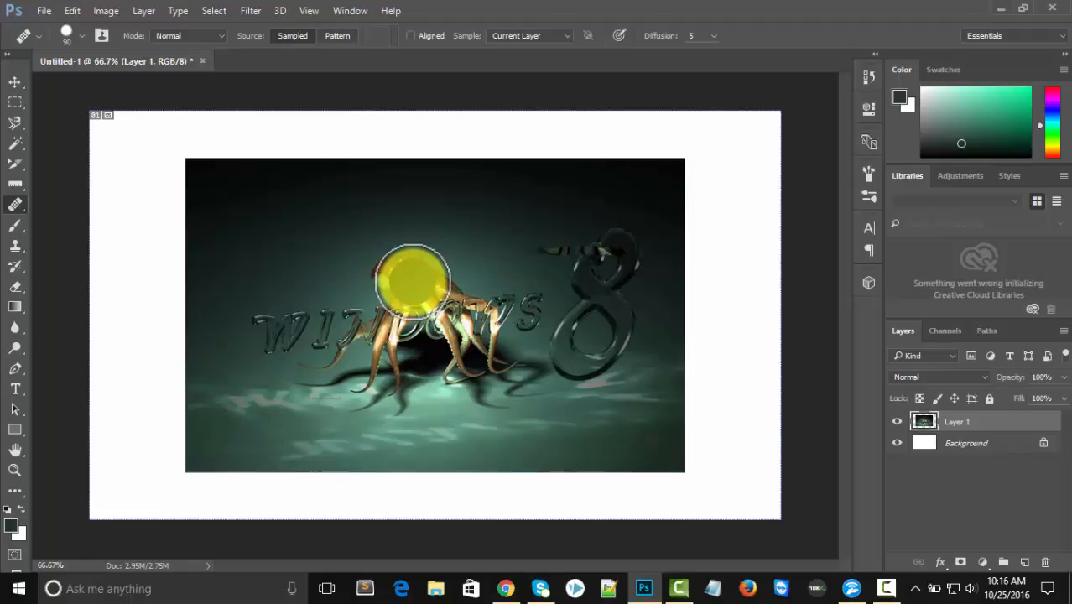
left_click(412, 280)
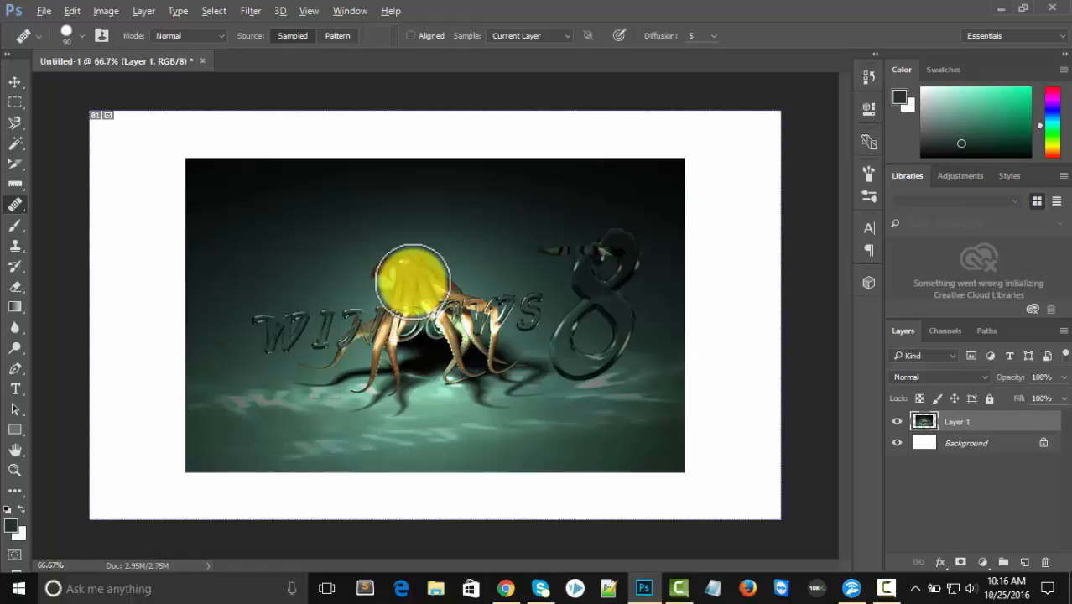
left_click(411, 282, "alt")
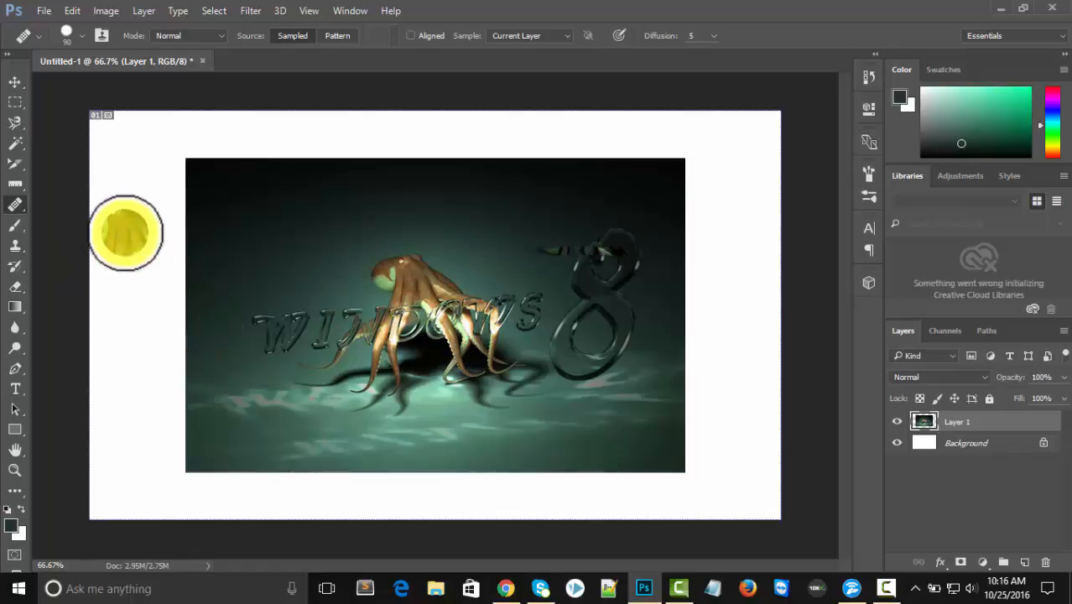
left_click(128, 229)
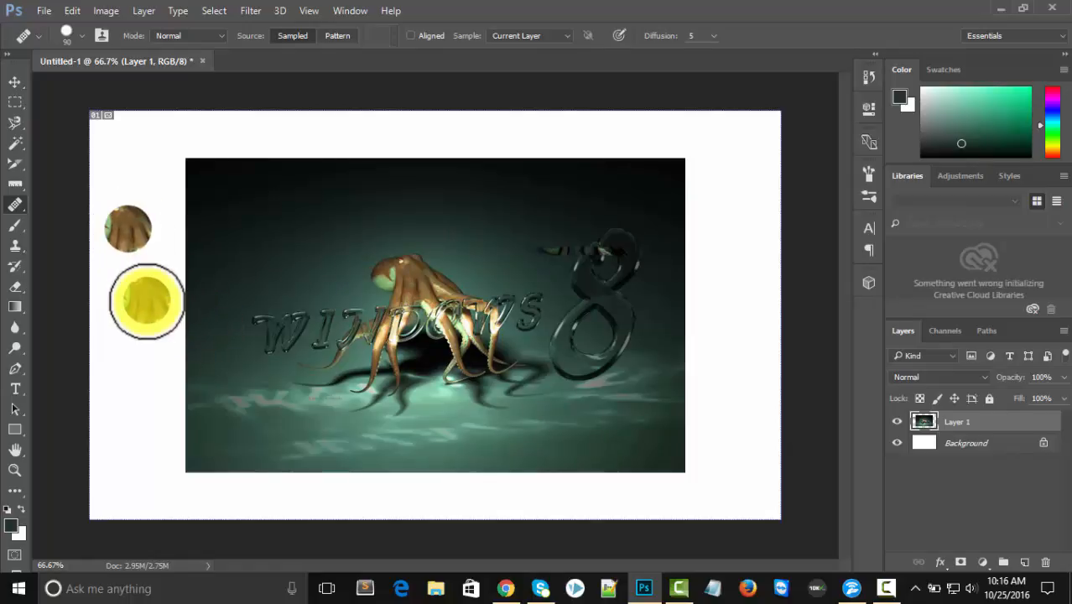
left_click(142, 294)
mouse_move(149, 348)
left_mouse_down()
mouse_move(137, 404)
mouse_move(145, 448)
mouse_move(124, 355)
mouse_move(117, 441)
mouse_move(116, 335)
mouse_move(99, 340)
mouse_move(104, 411)
mouse_move(102, 341)
mouse_move(163, 334)
mouse_move(176, 480)
mouse_move(116, 487)
mouse_move(101, 464)
mouse_move(100, 498)
mouse_move(182, 501)
mouse_move(118, 505)
mouse_move(169, 480)
mouse_move(196, 490)
mouse_move(184, 363)
mouse_move(161, 327)
mouse_move(114, 317)
mouse_move(101, 280)
mouse_move(132, 275)
mouse_move(153, 300)
left_mouse_up()
Undo all the Healing Brush strokes in the white margin
key("ctrl+z")
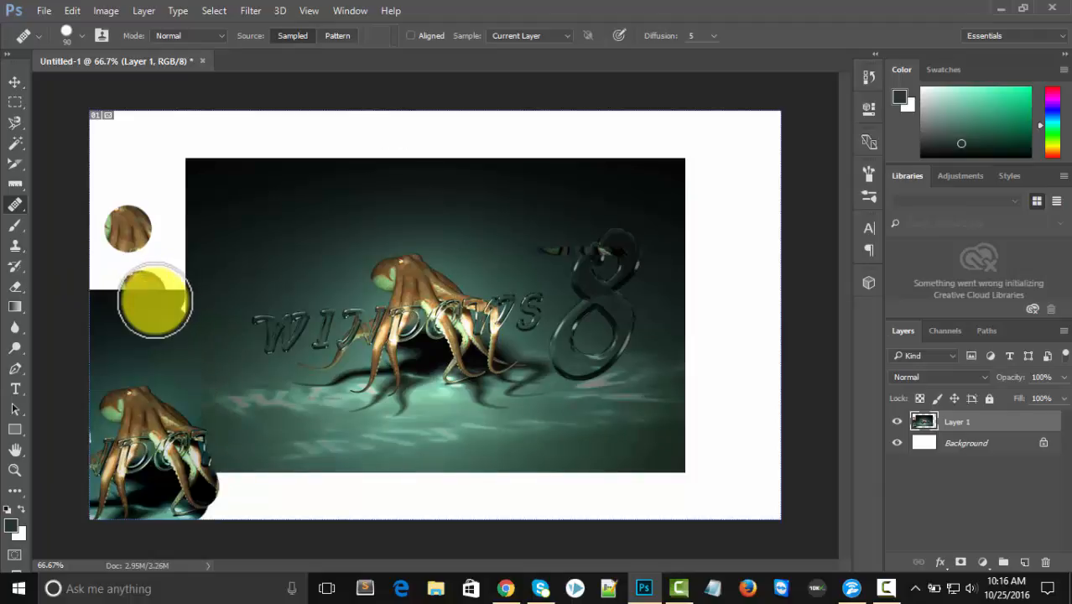
key("ctrl+z")
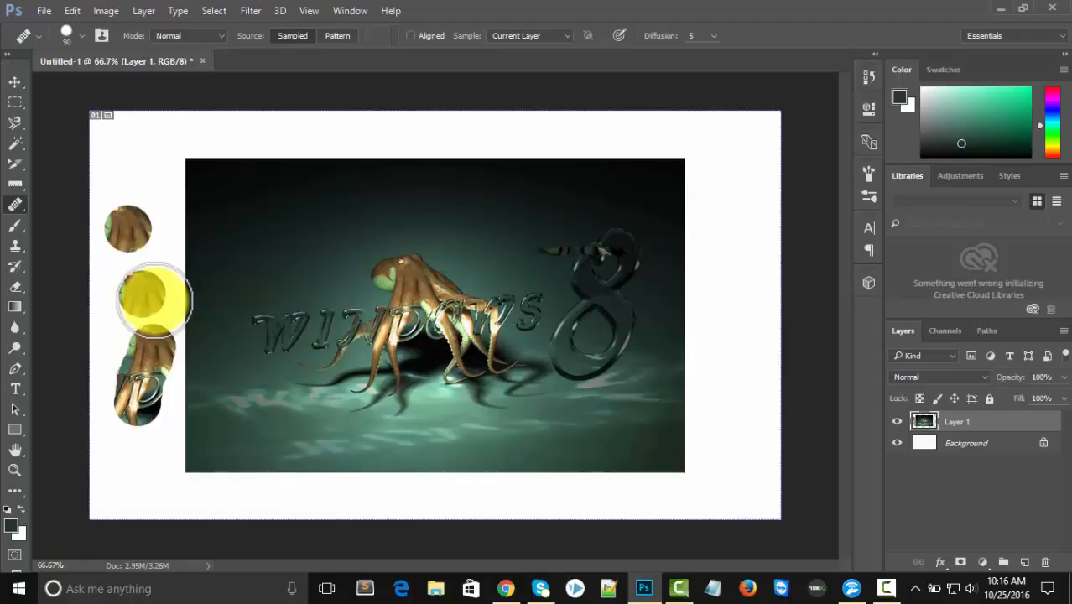
key("ctrl+z")
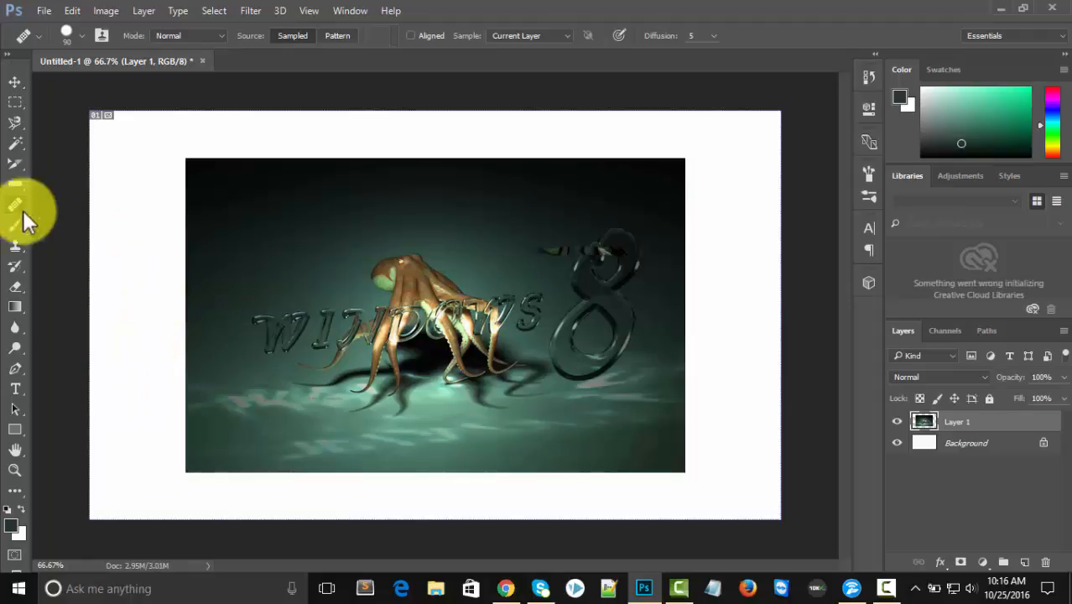
Outline the octopus with the Patch tool, try patching it from the area around the 8, and undo the patch
right_click(13, 204)
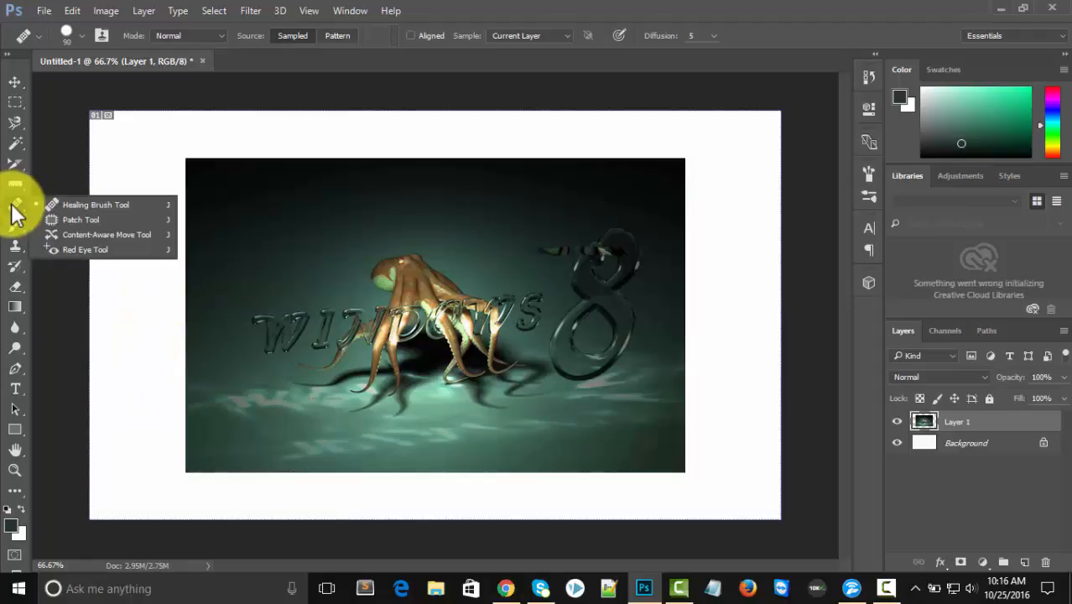
left_click(82, 218)
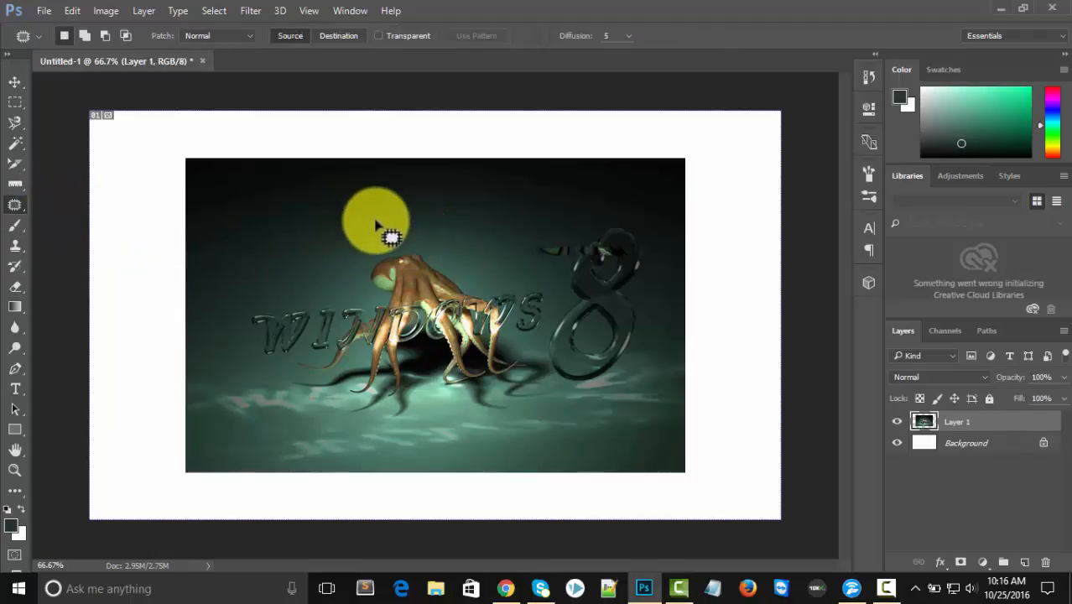
mouse_move(376, 223)
left_mouse_down()
mouse_move(407, 220)
mouse_move(463, 247)
mouse_move(487, 278)
mouse_move(503, 348)
mouse_move(494, 377)
mouse_move(468, 398)
mouse_move(385, 413)
mouse_move(338, 391)
mouse_move(320, 307)
mouse_move(378, 226)
left_mouse_up()
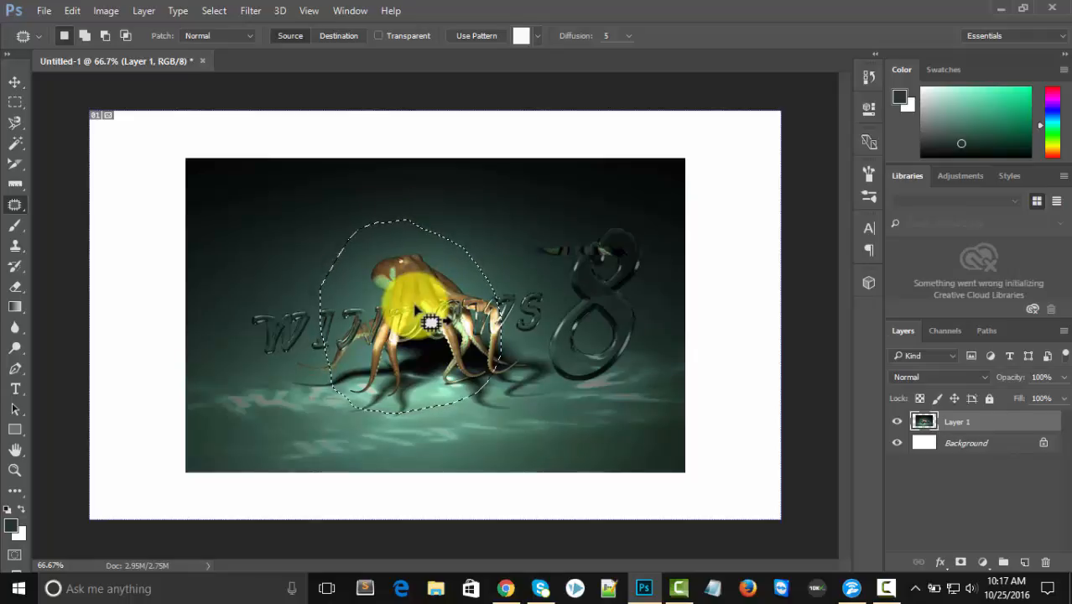
left_click_drag(418, 310, 598, 292)
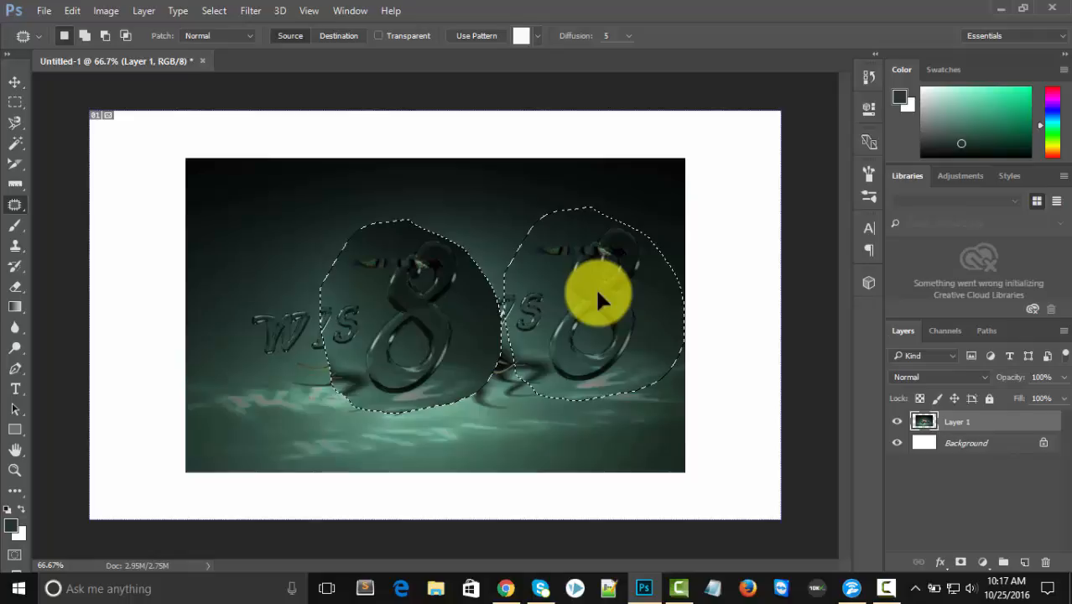
left_click_drag(595, 286, 595, 286)
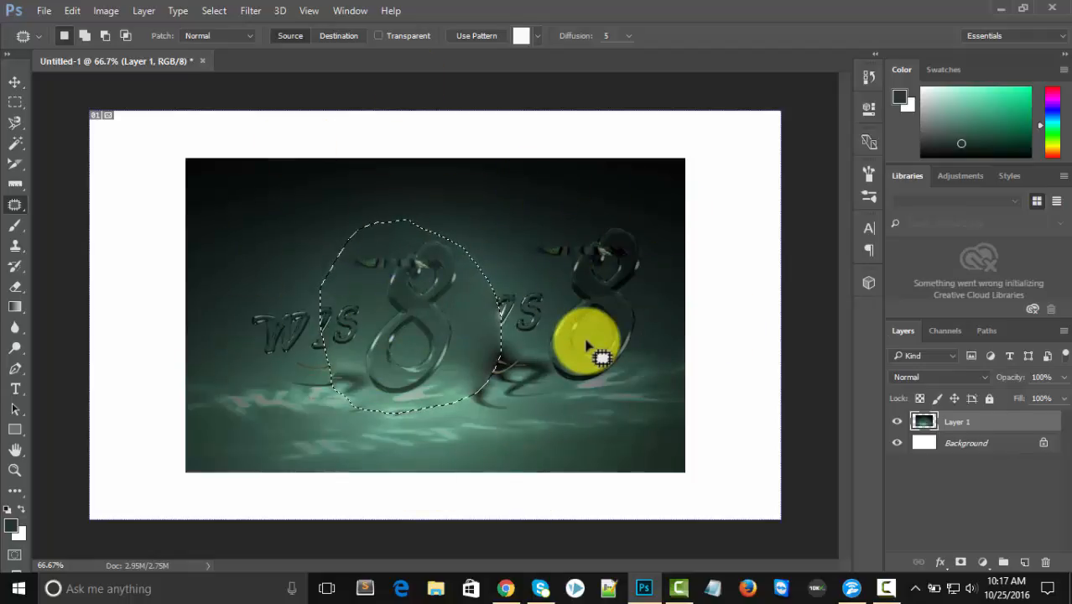
key("ctrl+z")
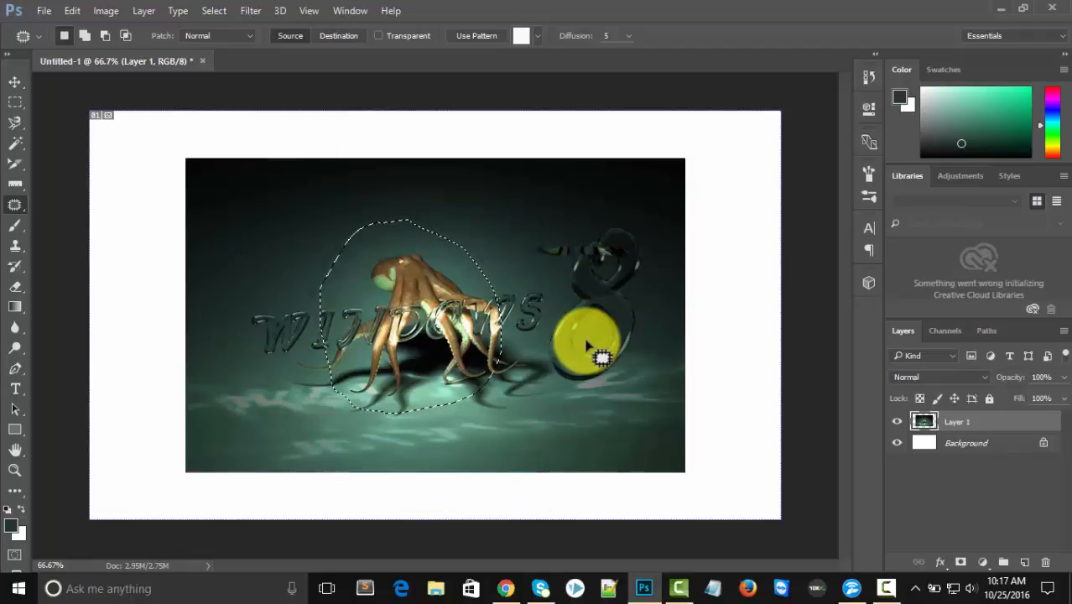
Replace the selection with a wider outline around the octopus and most of the lettering, and patch it with the white pattern
key("ctrl+d")
mouse_move(372, 220)
left_mouse_down()
mouse_move(420, 228)
mouse_move(544, 307)
mouse_move(531, 382)
mouse_move(437, 432)
mouse_move(295, 389)
mouse_move(309, 258)
mouse_move(346, 222)
mouse_move(380, 228)
left_mouse_up()
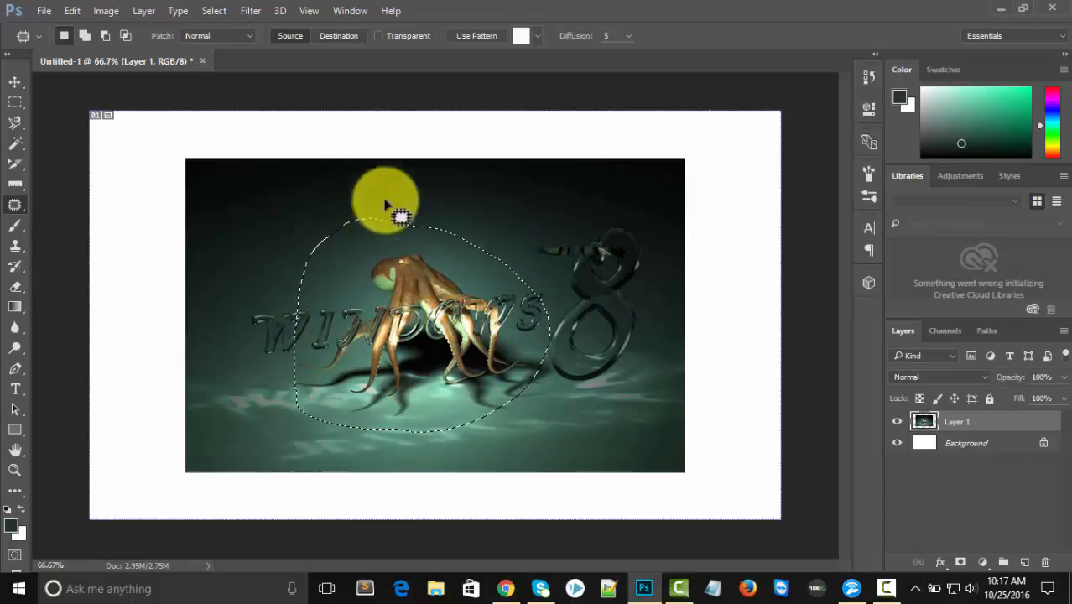
left_click(481, 34)
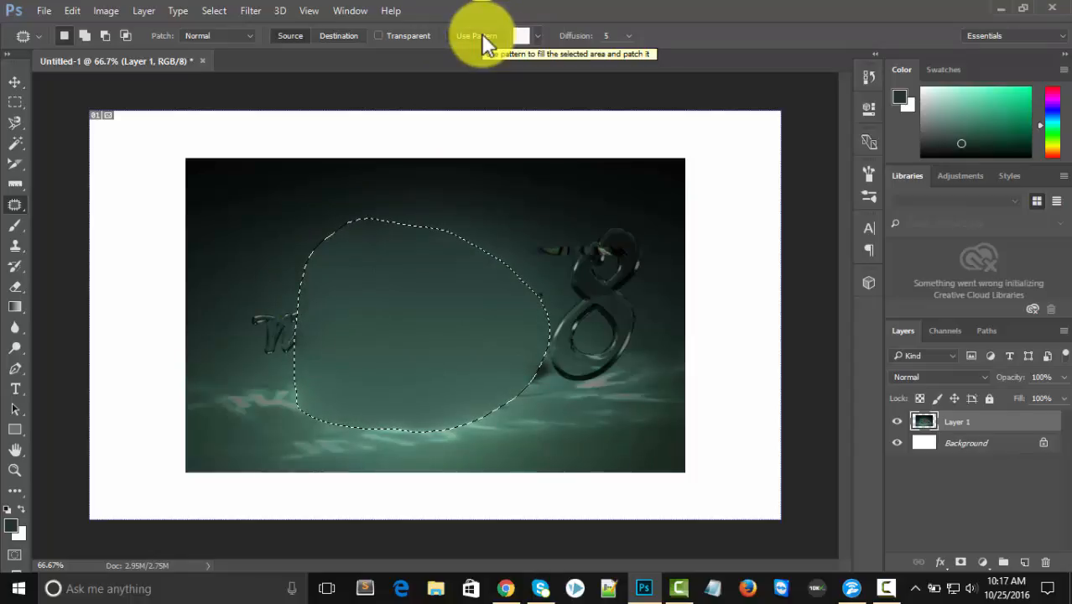
Choose the black-and-white squiggle pattern at the end of the second row and patch the outlined area with it
left_click(538, 36)
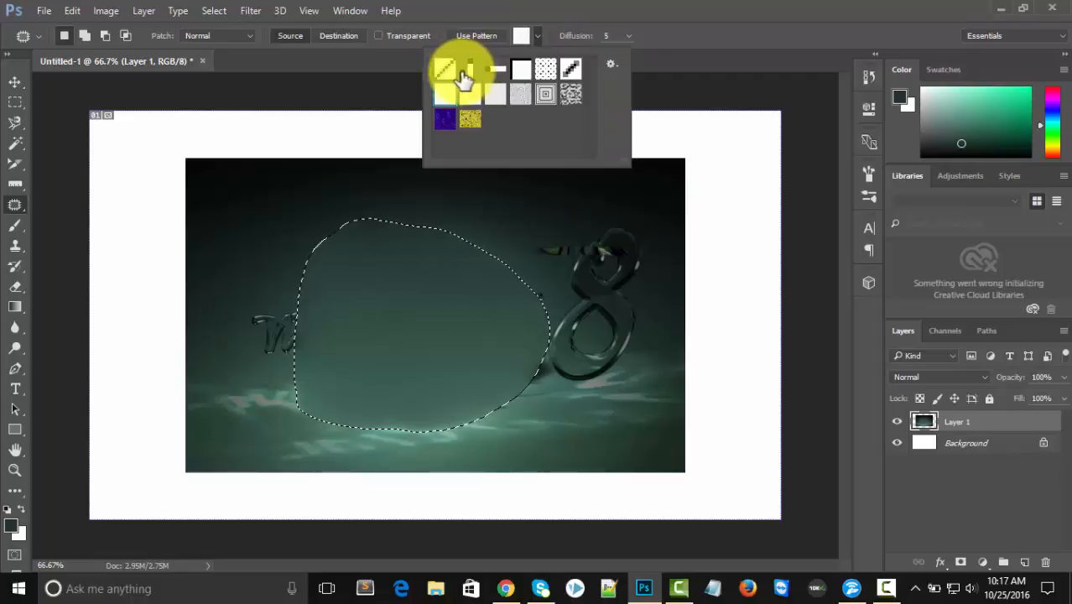
left_click(573, 95)
left_click(477, 37)
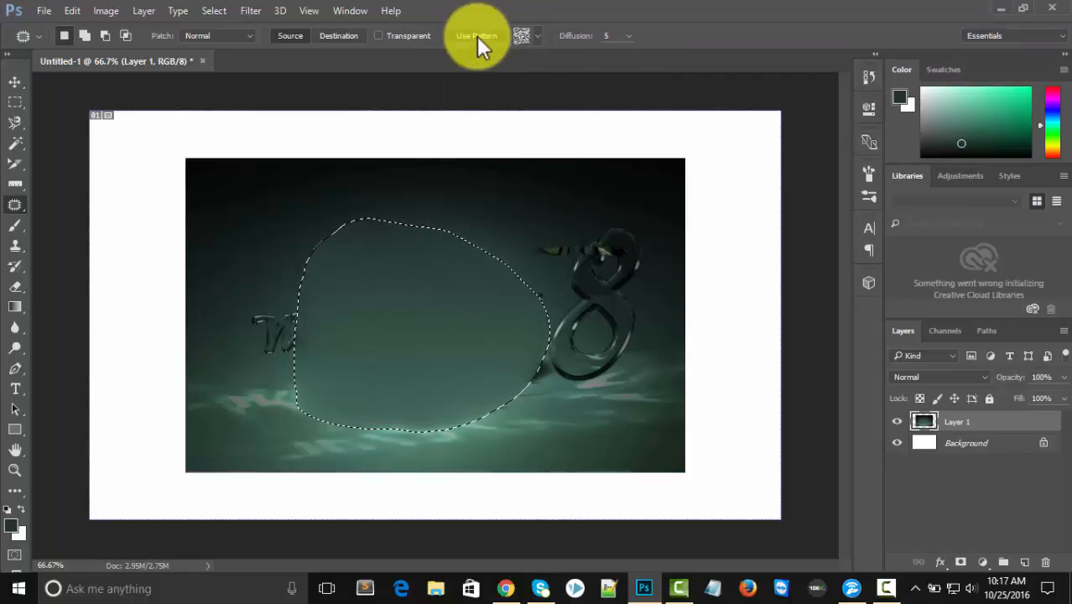
Choose the dark purple pattern at the start of the third row and patch the outlined area with it
left_click(536, 35)
left_click(445, 117)
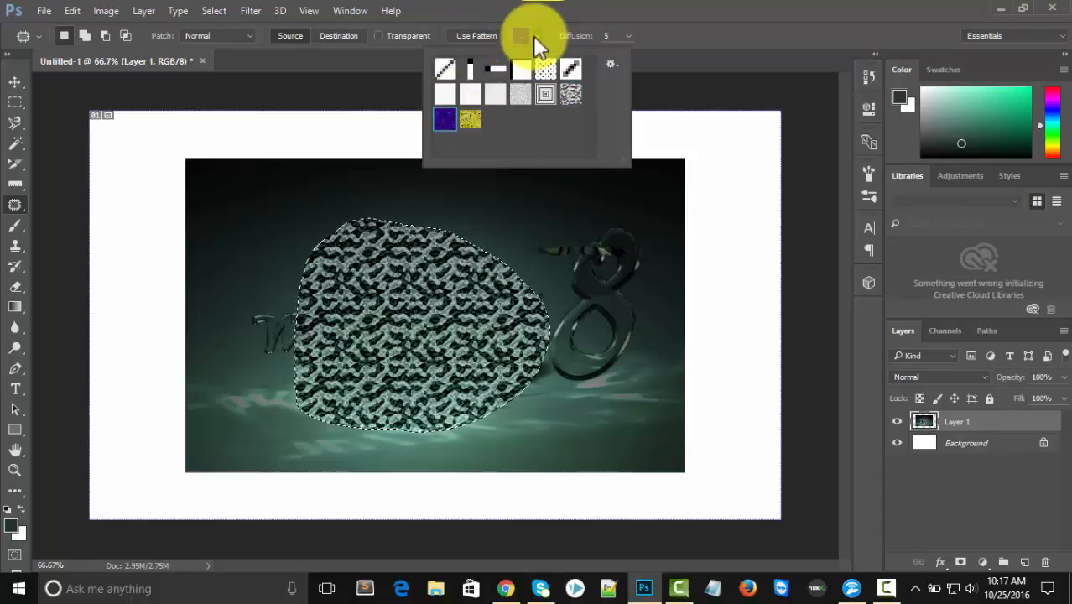
left_click(470, 35)
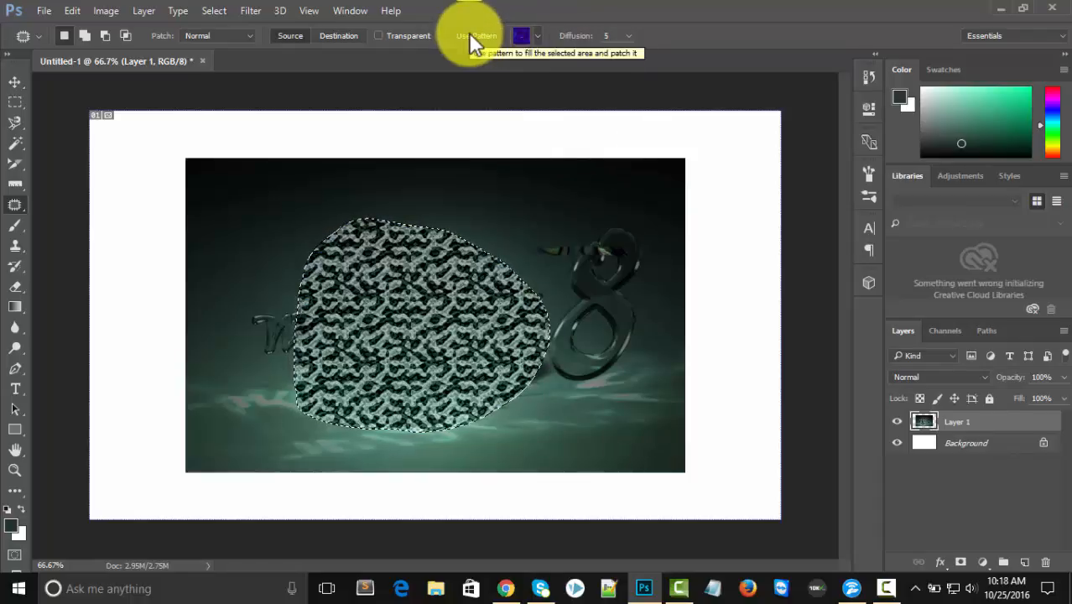
Undo the pattern patches over the octopus and clear the selection
key("ctrl+z")
key("ctrl+d")
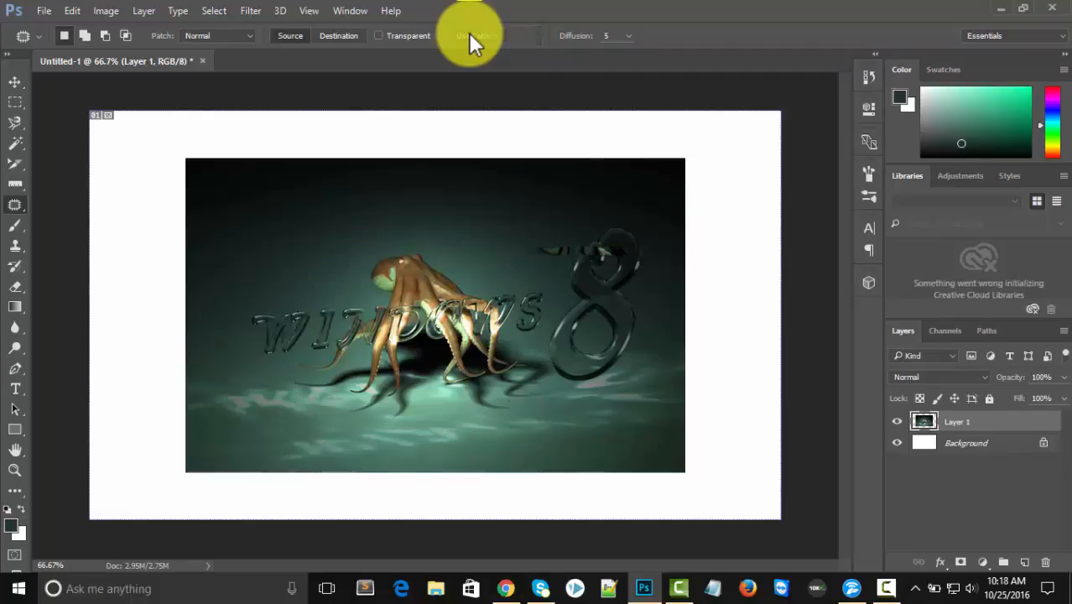
right_click(17, 208)
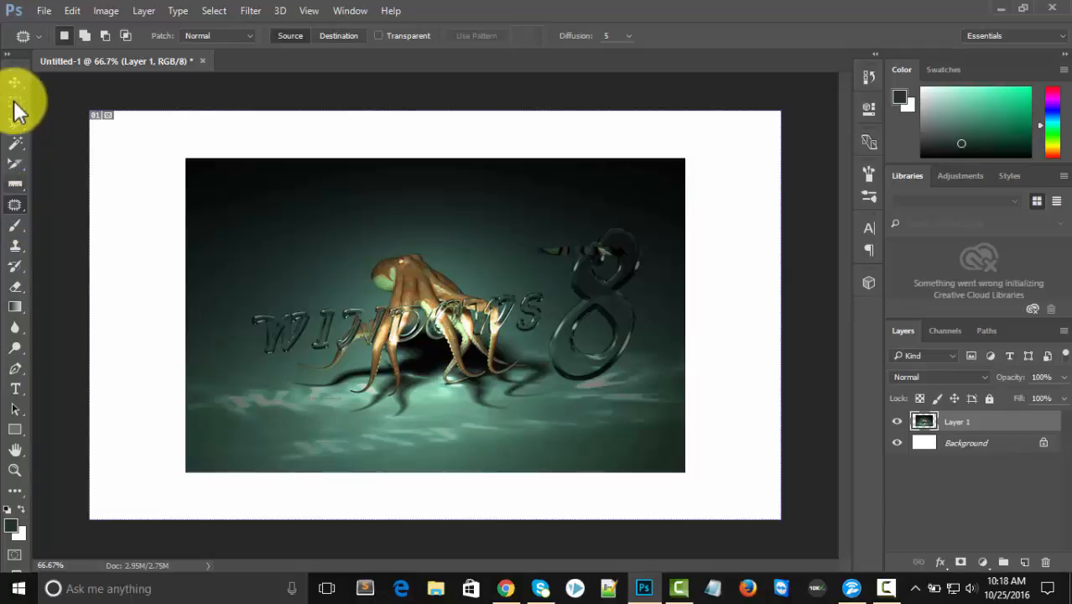
right_click(11, 202)
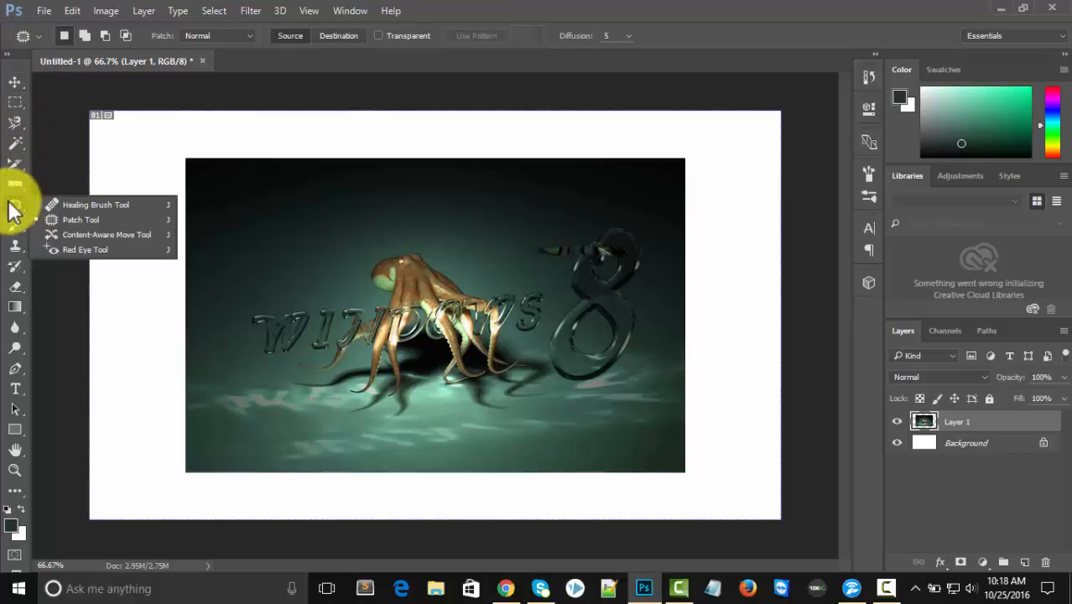
left_click(11, 204)
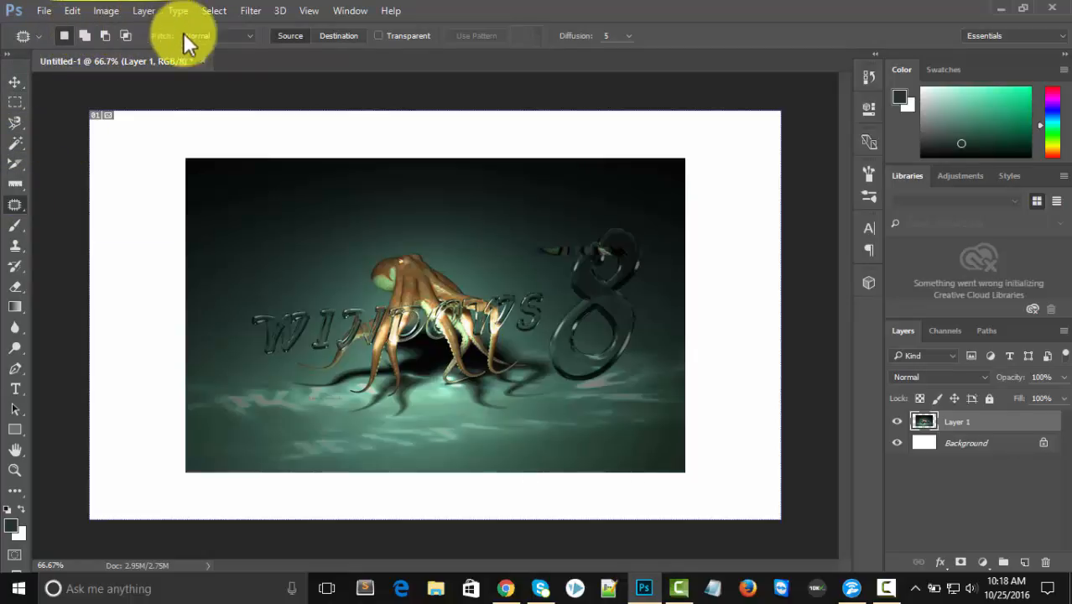
right_click(19, 208)
left_click(64, 218)
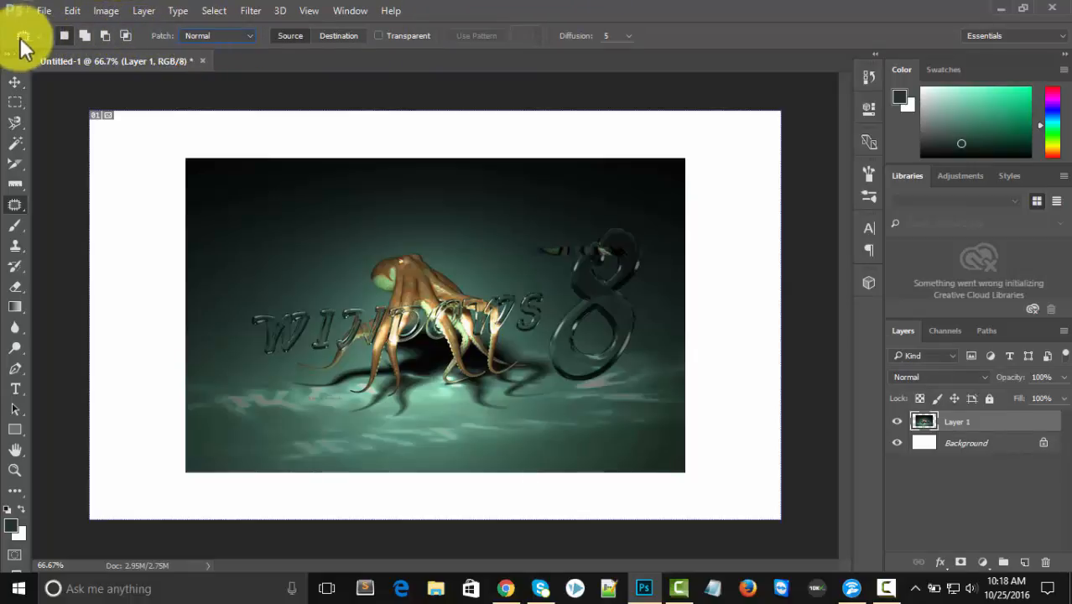
Switch from the Patch tool to the Red Eye tool
right_click(16, 205)
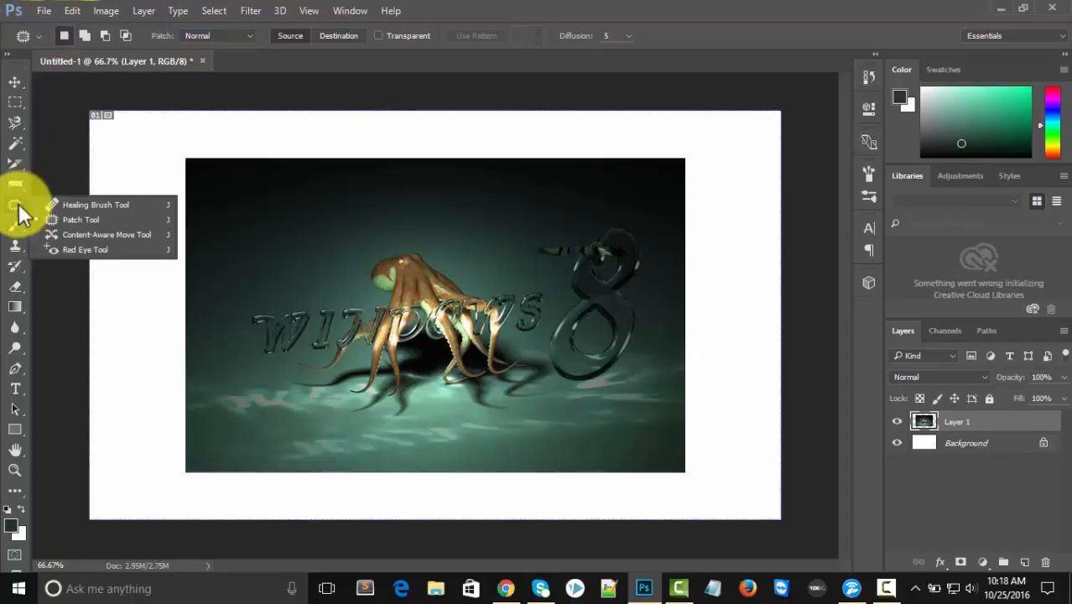
left_click(85, 251)
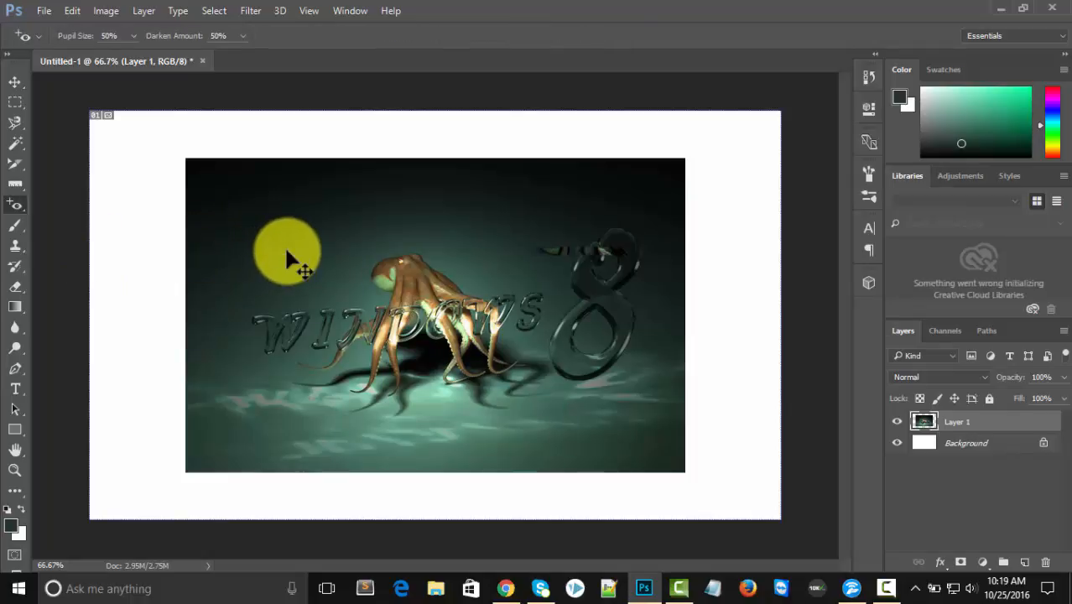
Switch to the Brush tool and close the Speedify advertisement window
left_click(15, 223)
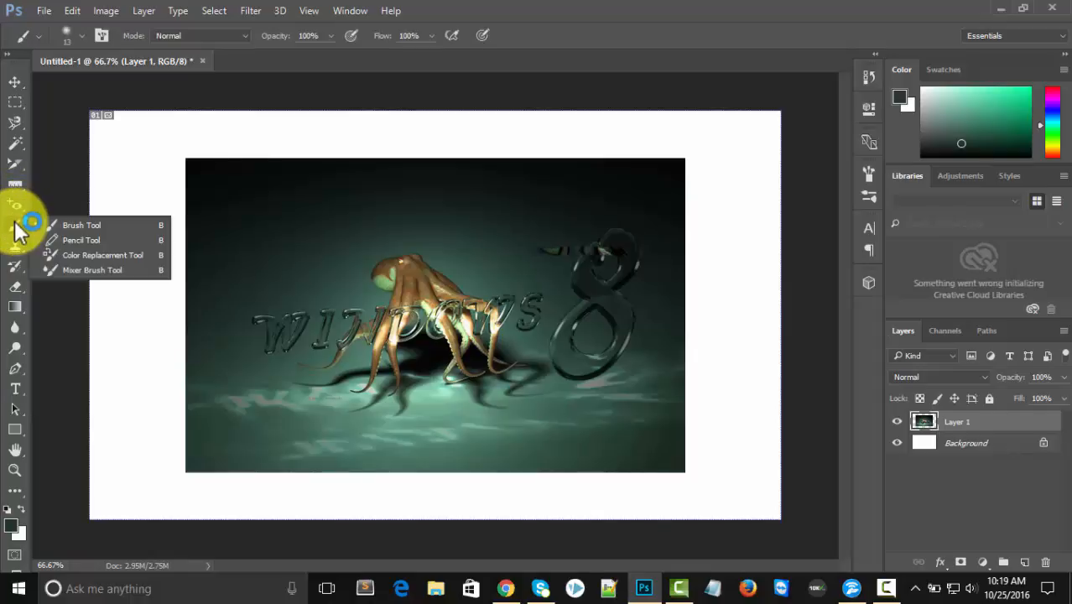
left_click(18, 228)
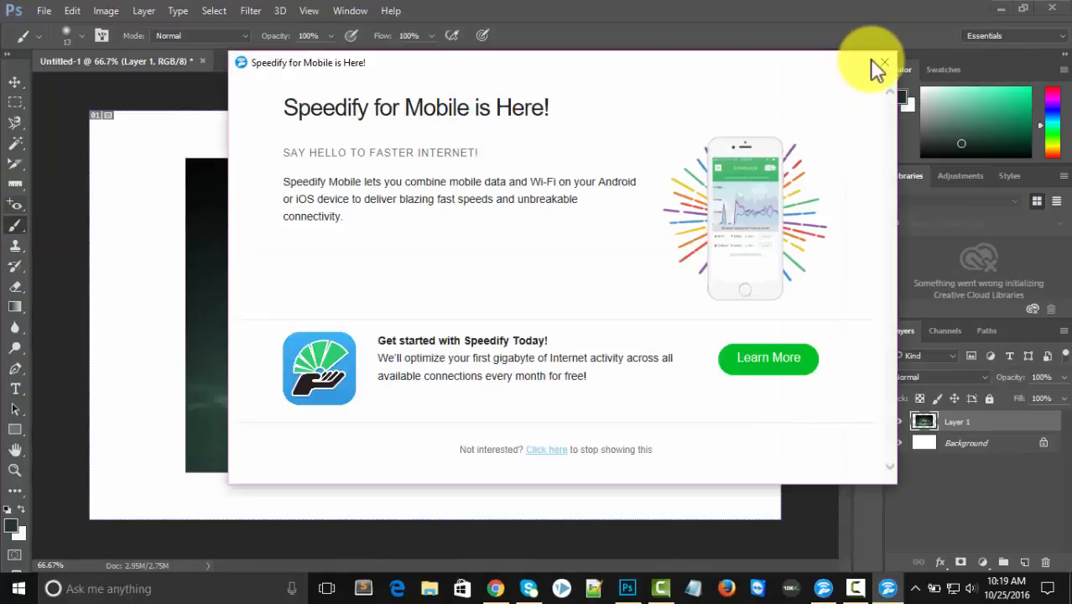
left_click(881, 64)
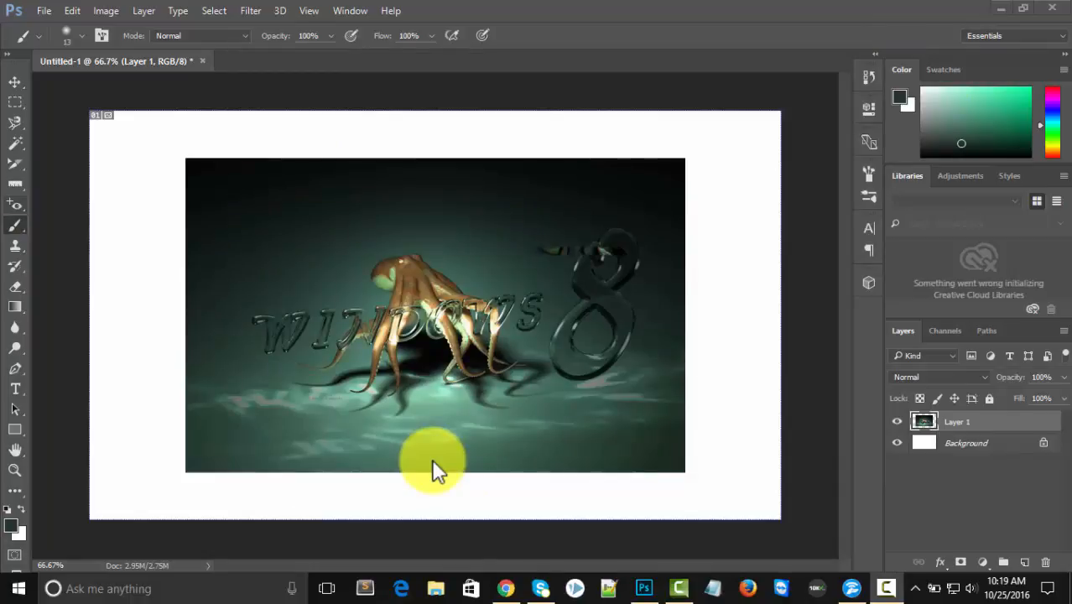